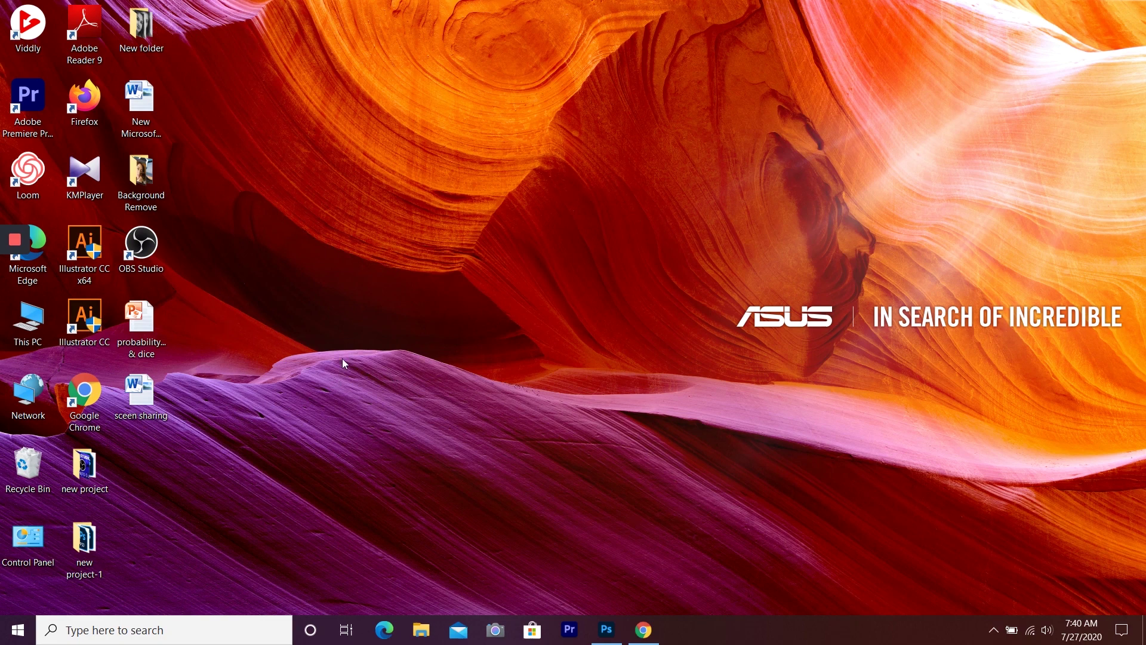
- Google 'obs download' in Chrome, open the official OBS download page, then close Chrome
{"action": "double_click", "coordinate": [85, 396]}
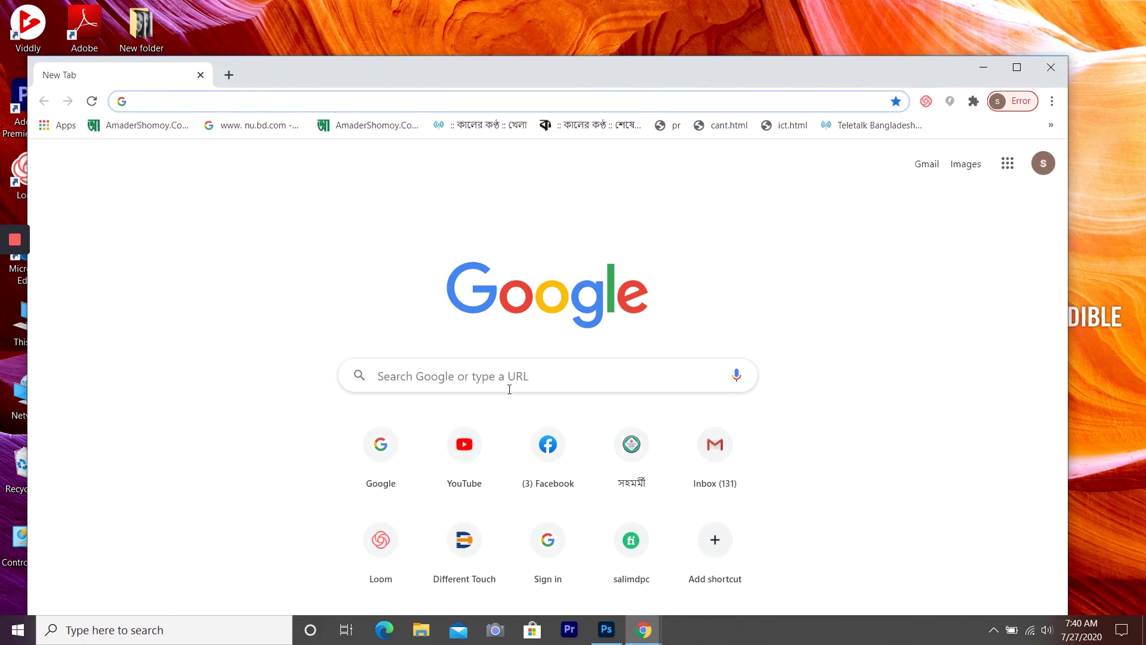
{"action": "left_click", "coordinate": [503, 382]}
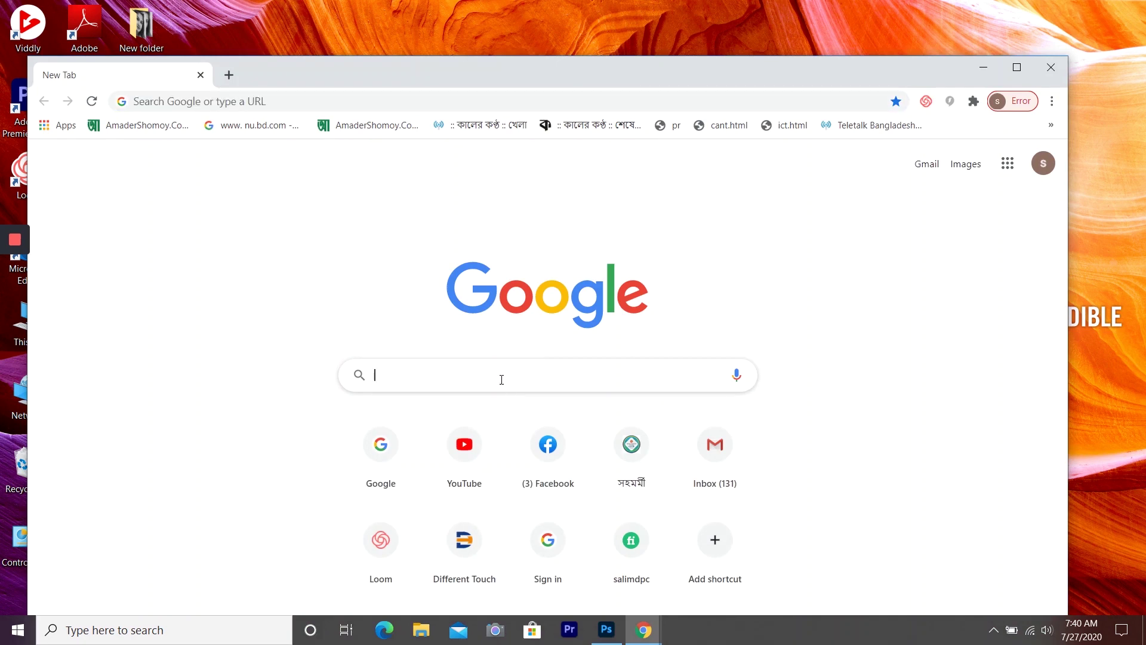
{"action": "type", "text": "o"}
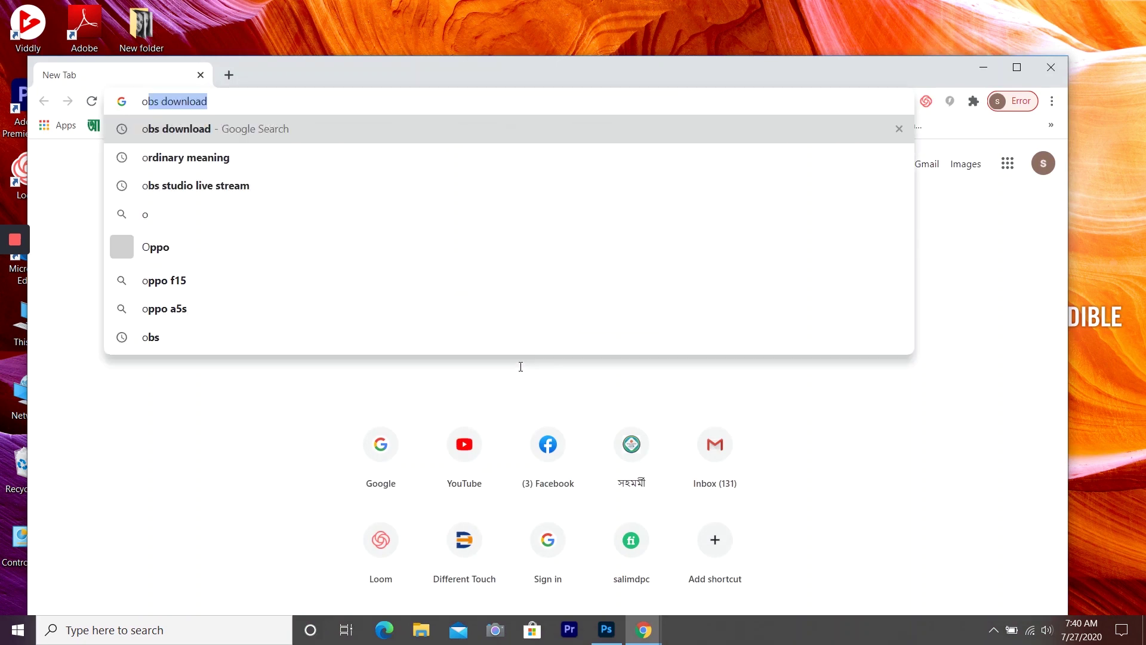
{"action": "type", "text": "bs"}
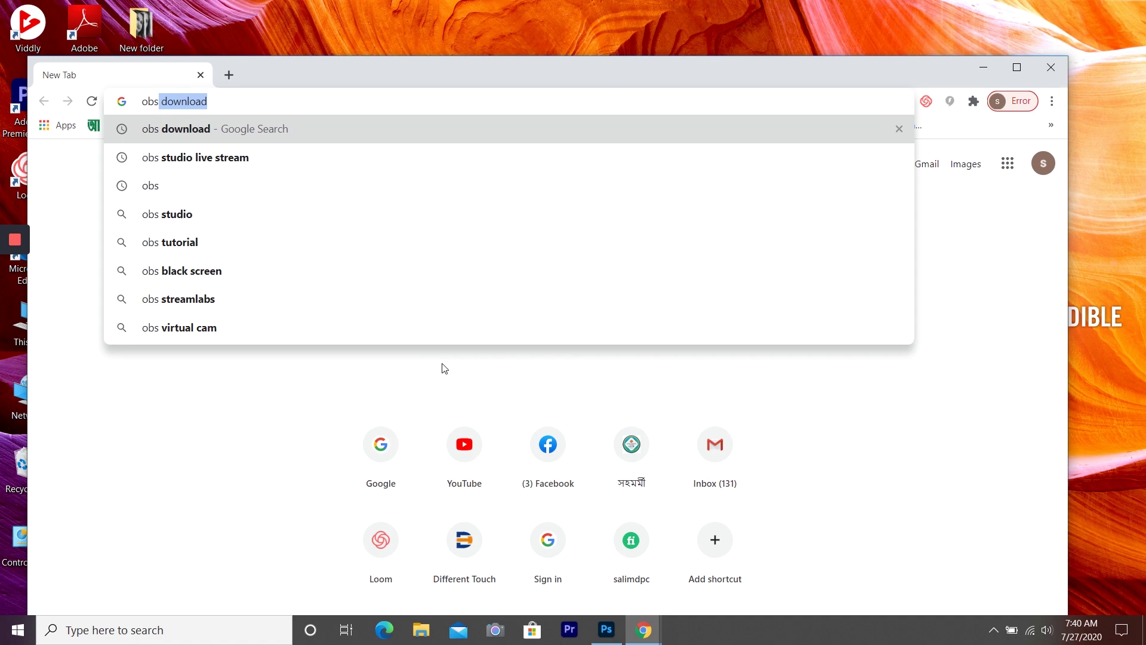
{"action": "left_click", "coordinate": [226, 105]}
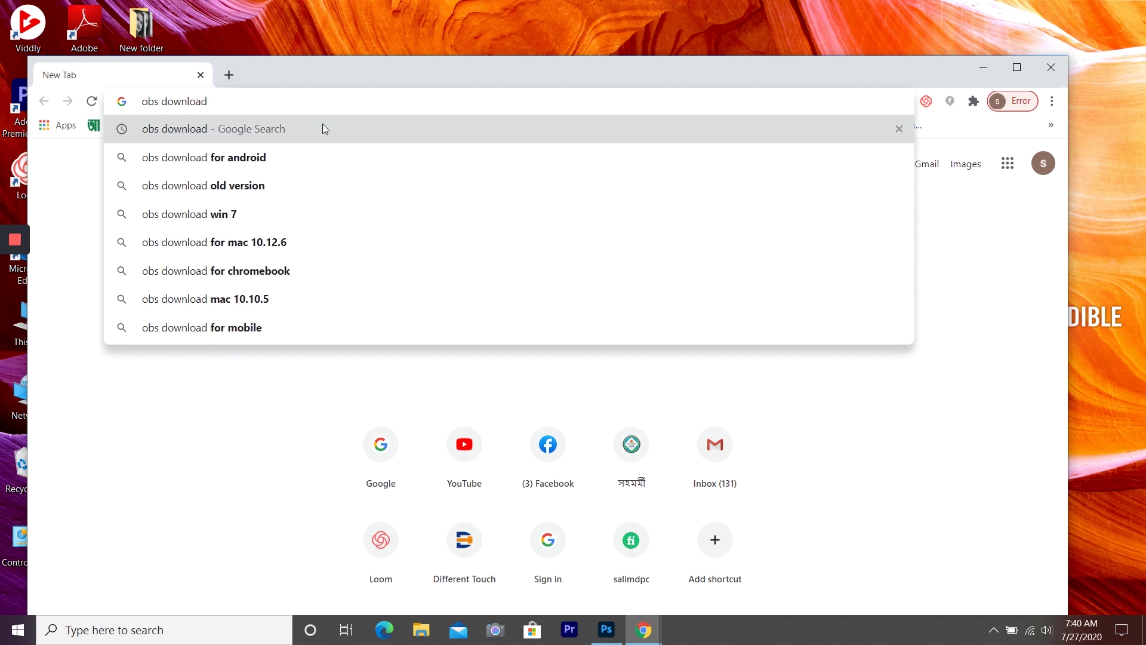
{"action": "left_click", "coordinate": [315, 140]}
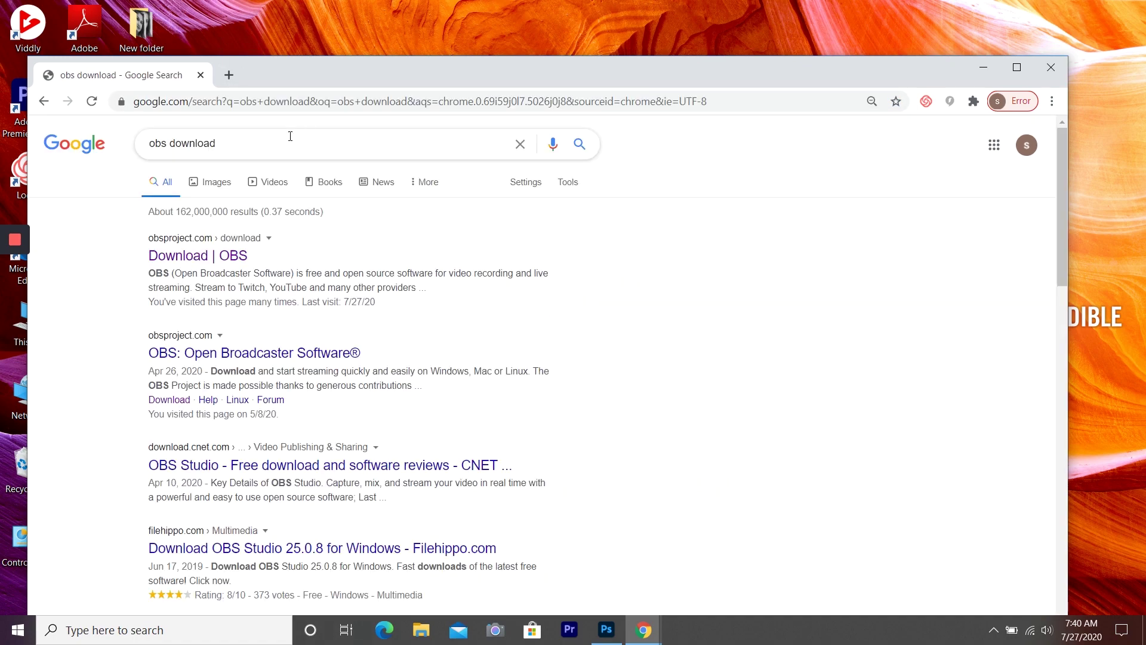
{"action": "left_click", "coordinate": [178, 257]}
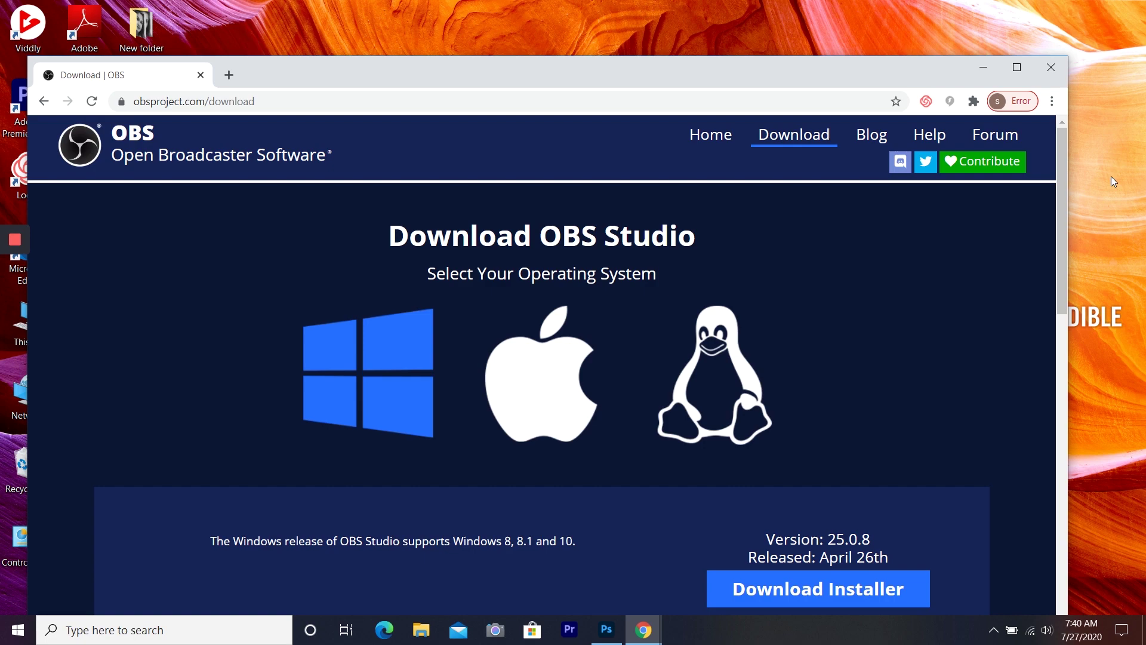
{"action": "left_click", "coordinate": [1050, 67]}
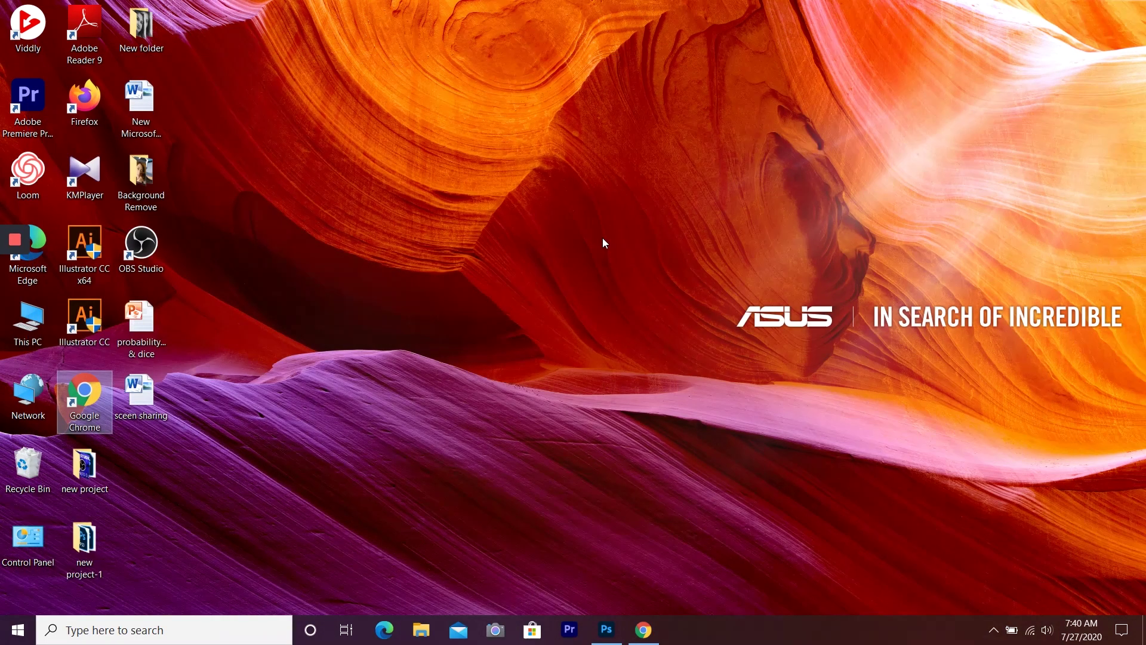
- Launch OBS Studio, toggle Studio Mode on and off, and restore its window down toward the right
{"action": "double_click", "coordinate": [136, 244]}
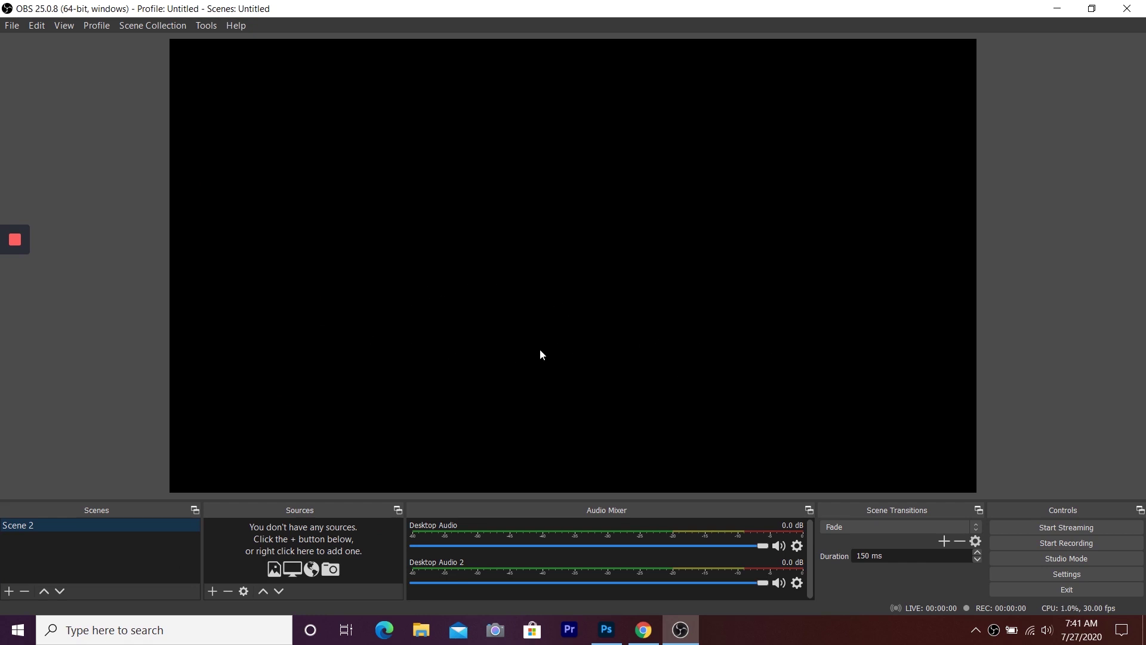
{"action": "left_click", "coordinate": [1083, 557]}
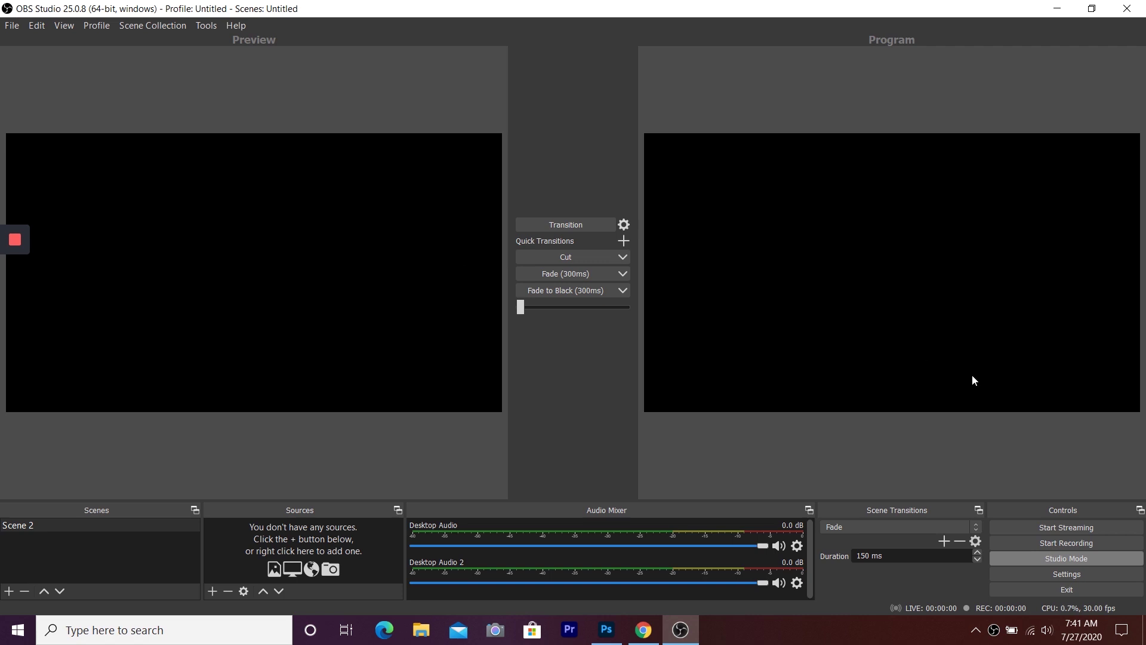
{"action": "left_click", "coordinate": [1025, 560]}
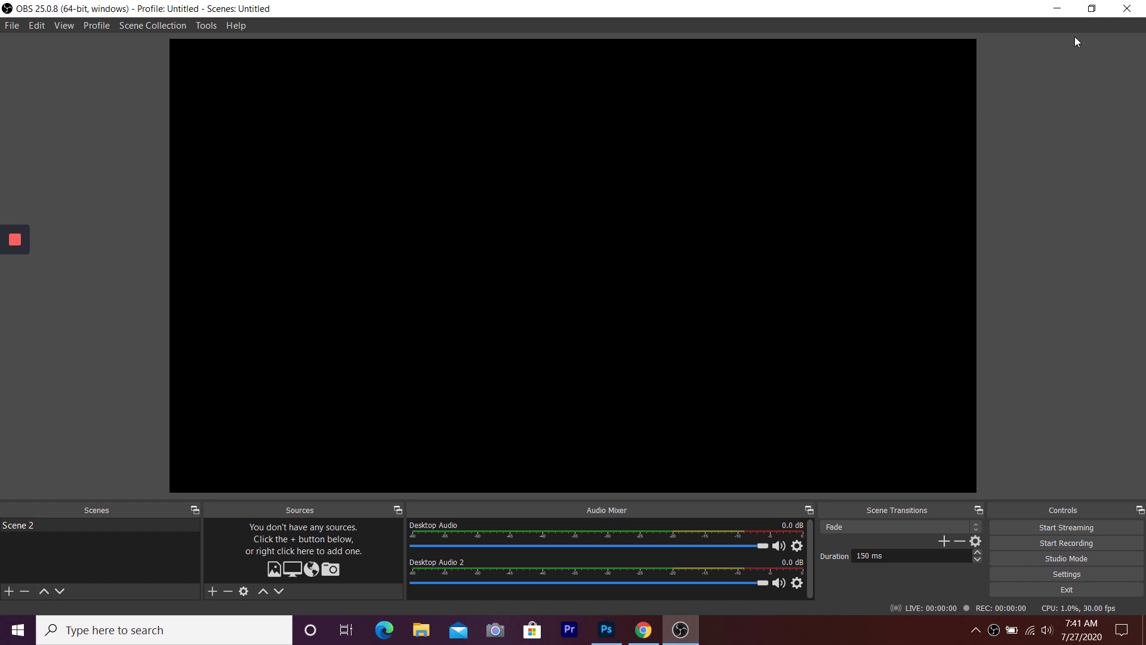
{"action": "left_click", "coordinate": [1089, 8]}
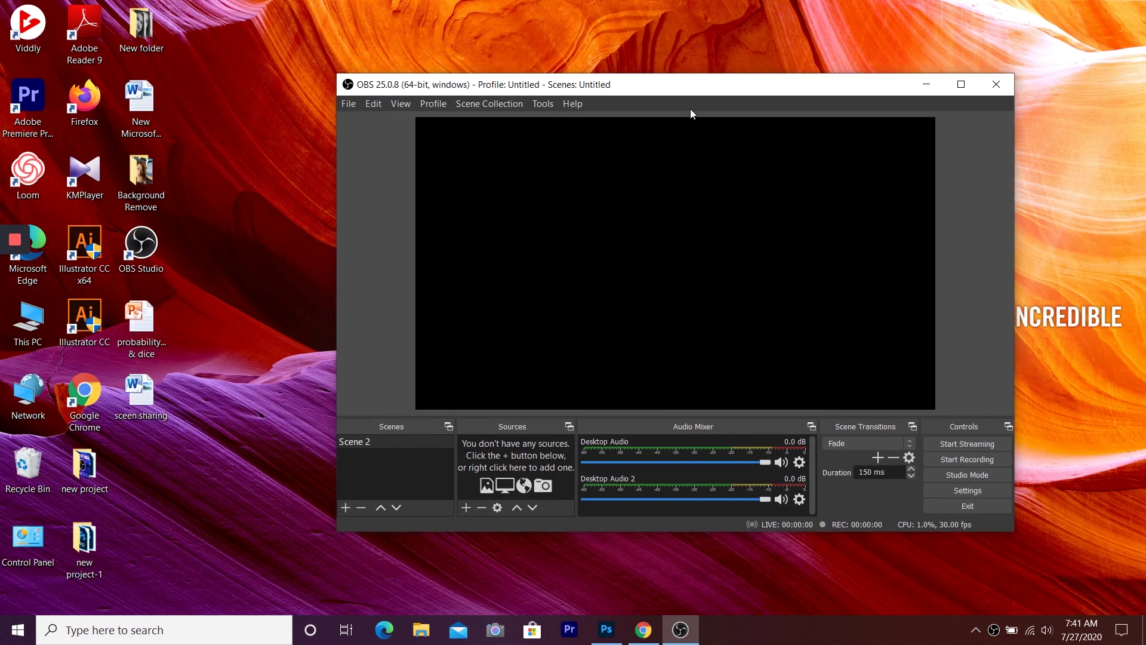
{"action": "left_click_drag", "start_coordinate": [694, 84], "coordinate": [803, 72]}
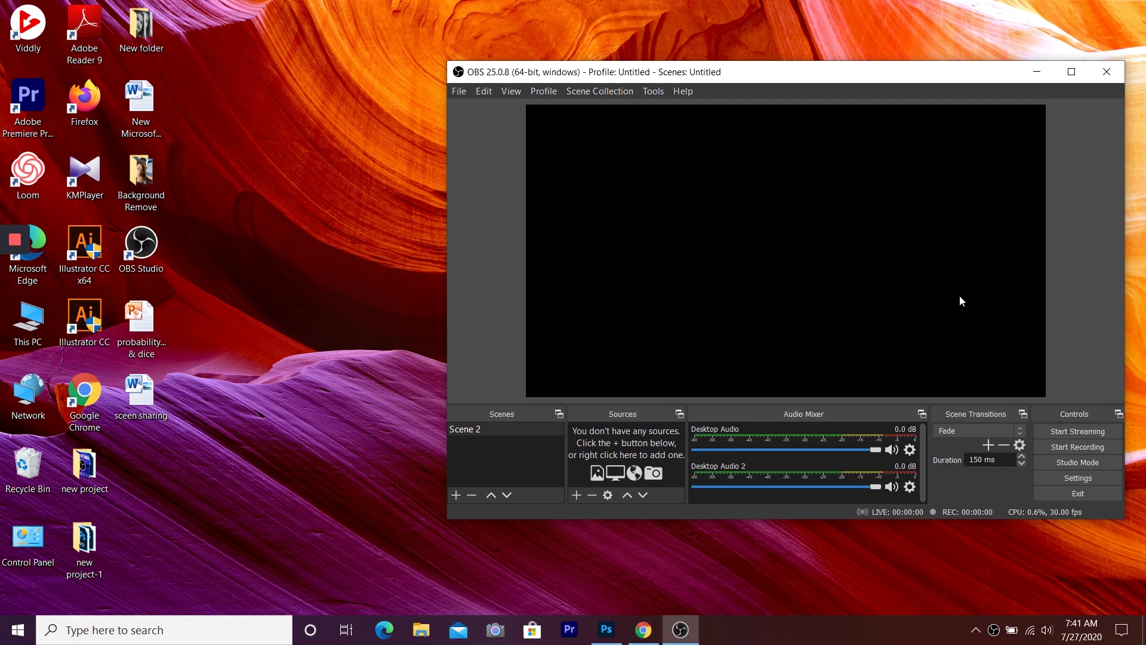
- Set OBS Mic/Auxiliary Audio to Microphone (Realtek(R) Audio) in Settings
{"action": "left_click", "coordinate": [1082, 478]}
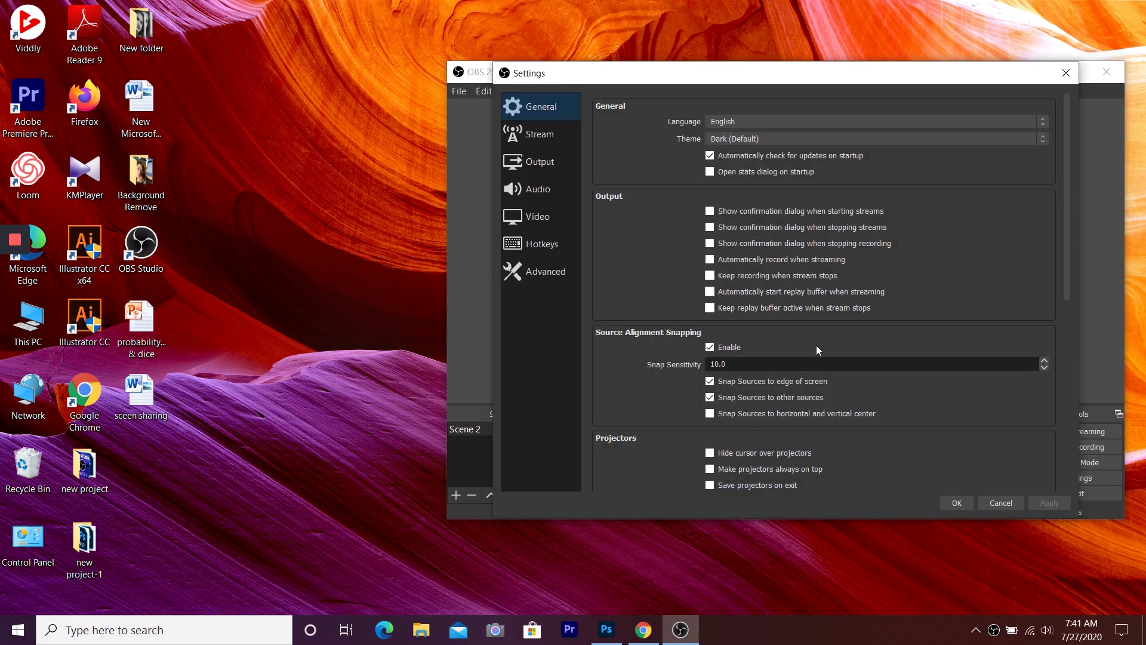
{"action": "left_click", "coordinate": [547, 190]}
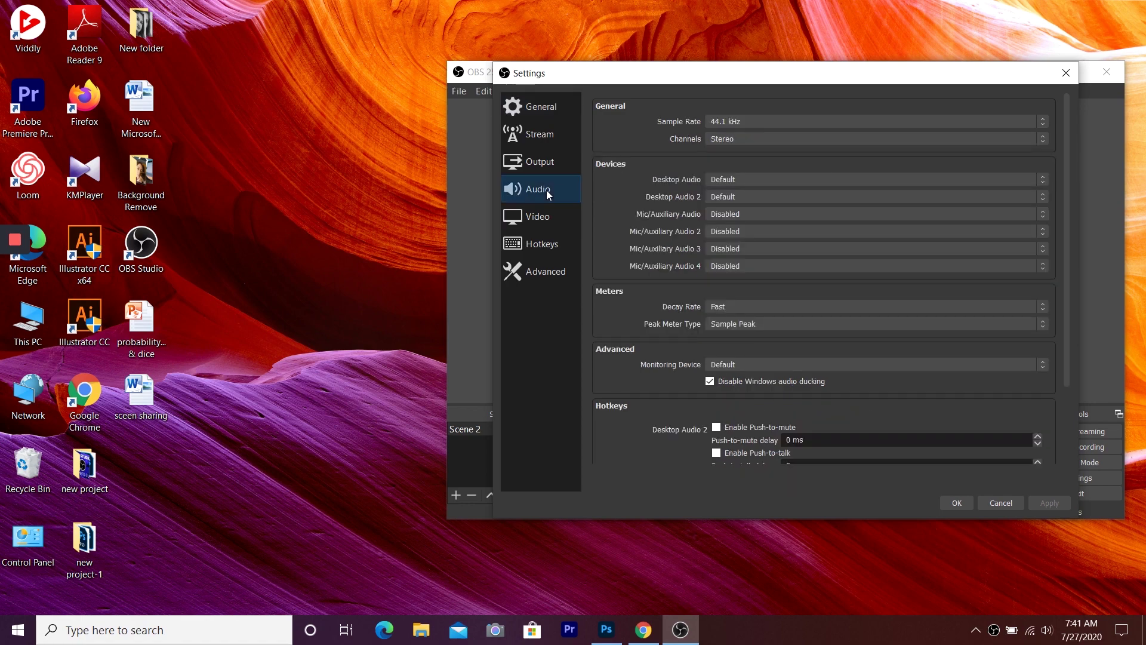
{"action": "left_click", "coordinate": [760, 213]}
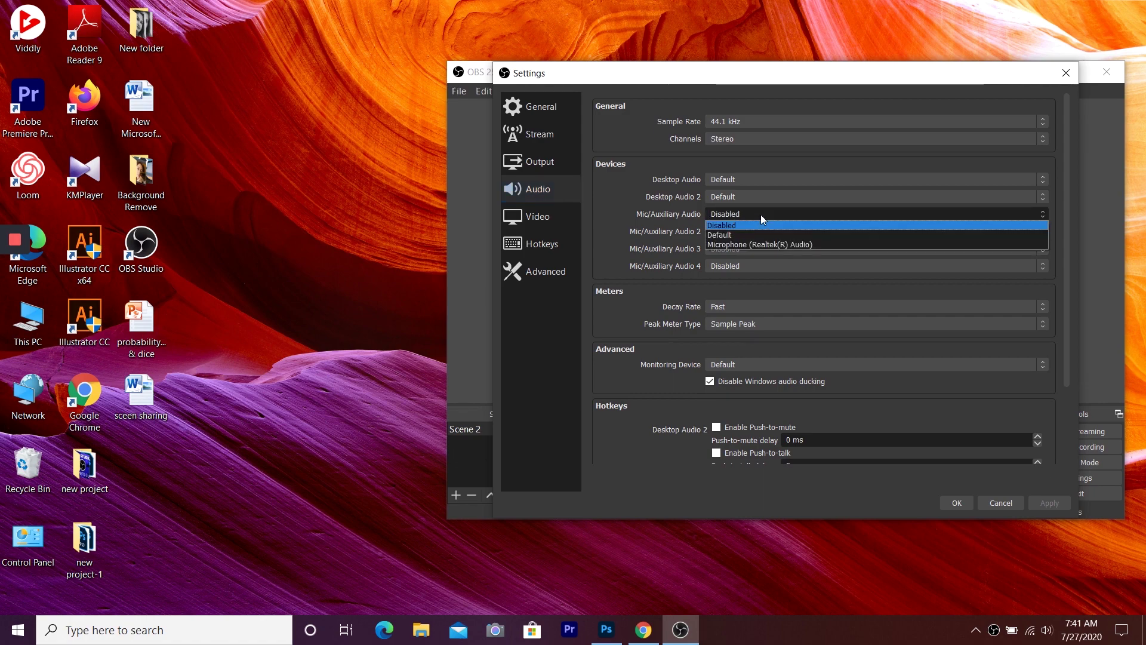
{"action": "left_click", "coordinate": [727, 245]}
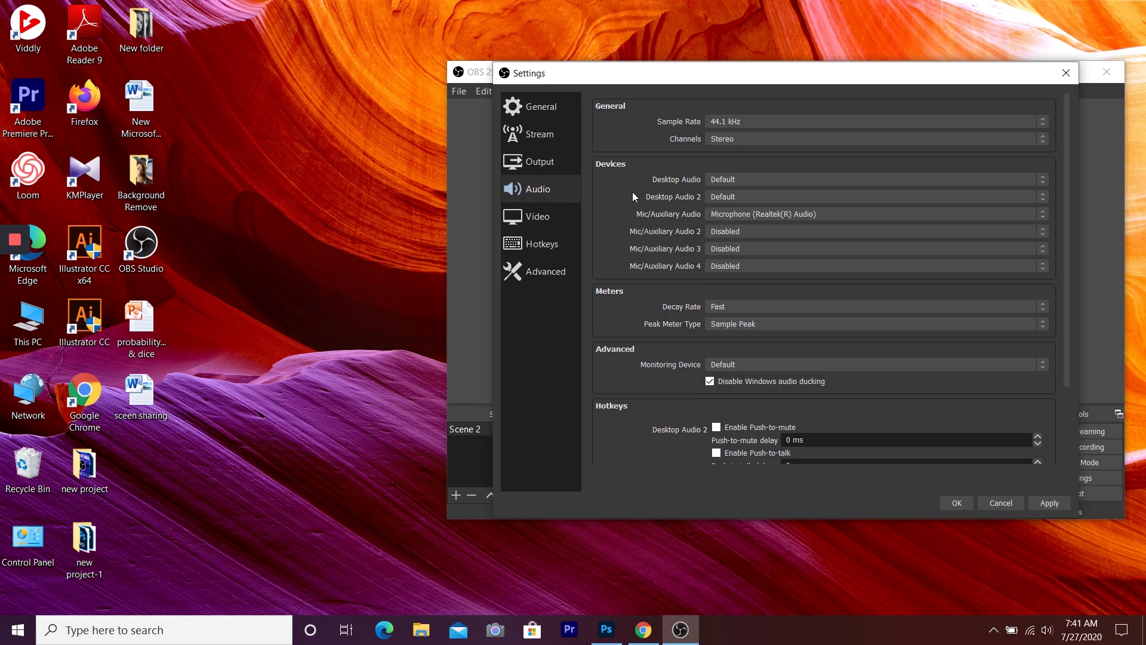
{"action": "left_click", "coordinate": [553, 164]}
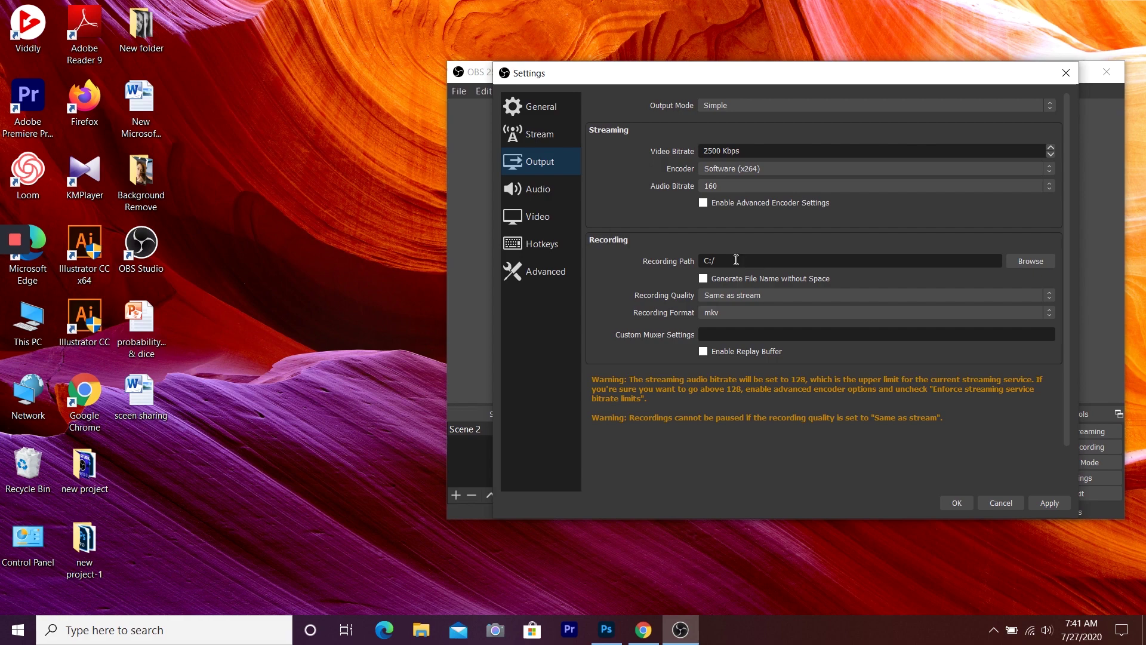
- Change the recording path to the F:/Statistics folder, then apply and close settings
{"action": "left_click", "coordinate": [1036, 263]}
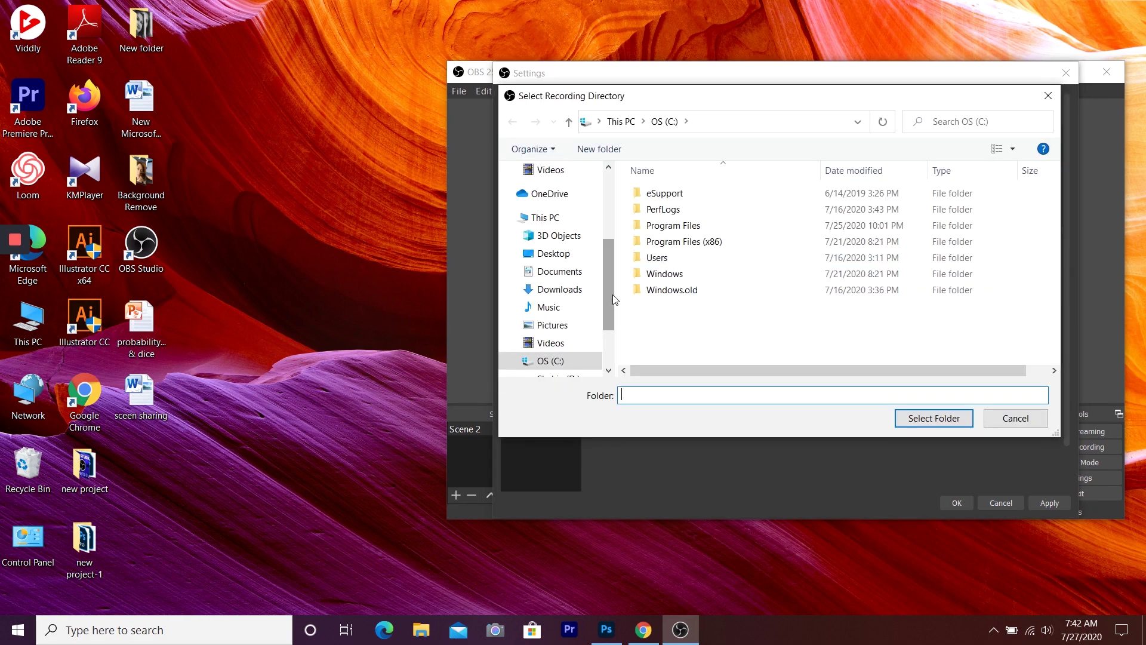
{"action": "scroll", "coordinate": [611, 304], "scroll_direction": "down", "scroll_amount": 1}
{"action": "scroll", "coordinate": [610, 315], "scroll_direction": "down", "scroll_amount": 1}
{"action": "left_click", "coordinate": [561, 332]}
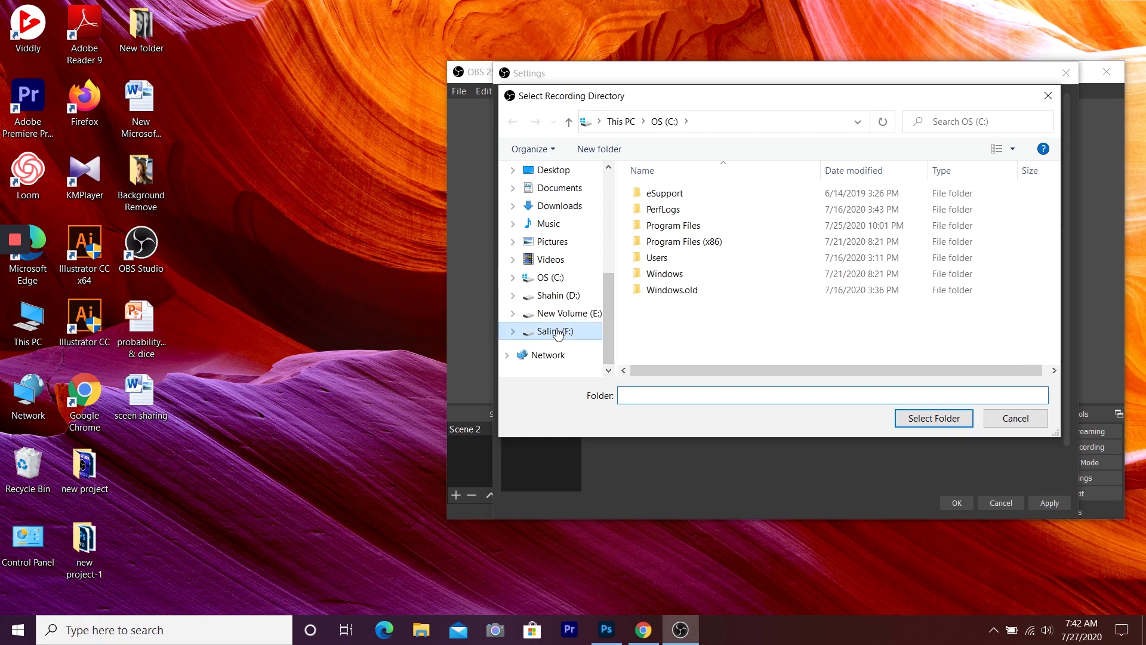
{"action": "left_click", "coordinate": [690, 276]}
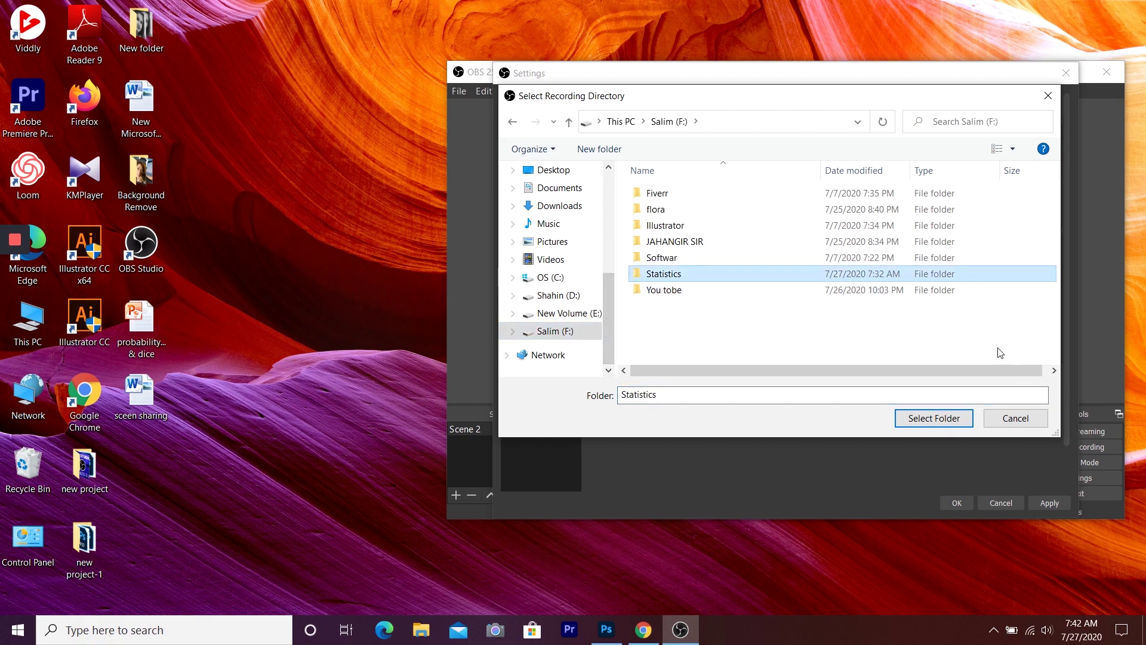
{"action": "left_click", "coordinate": [937, 419]}
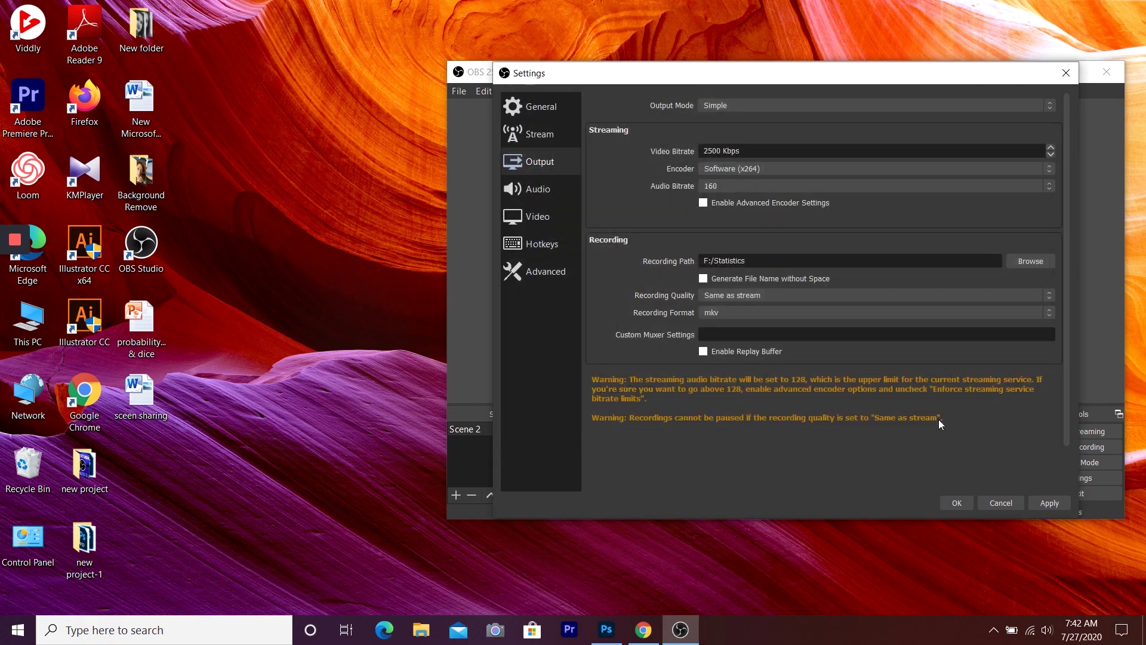
{"action": "left_click", "coordinate": [1058, 503]}
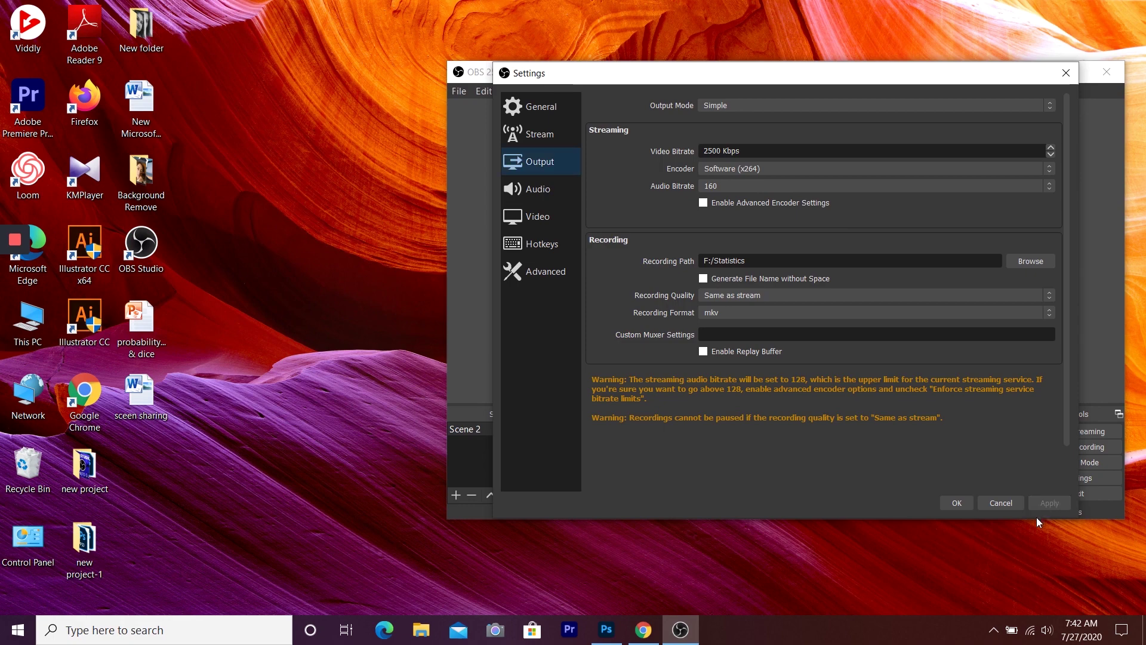
{"action": "left_click", "coordinate": [956, 503]}
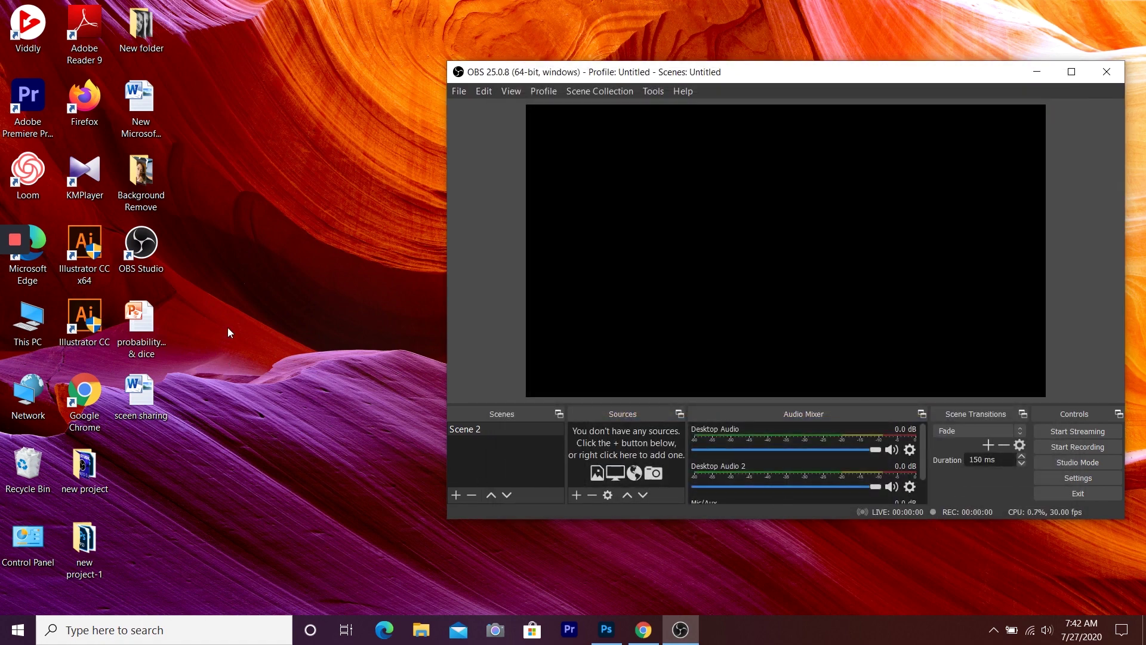
- Open the probability & dice presentation and dismiss the product activation prompt
{"action": "left_click", "coordinate": [143, 325]}
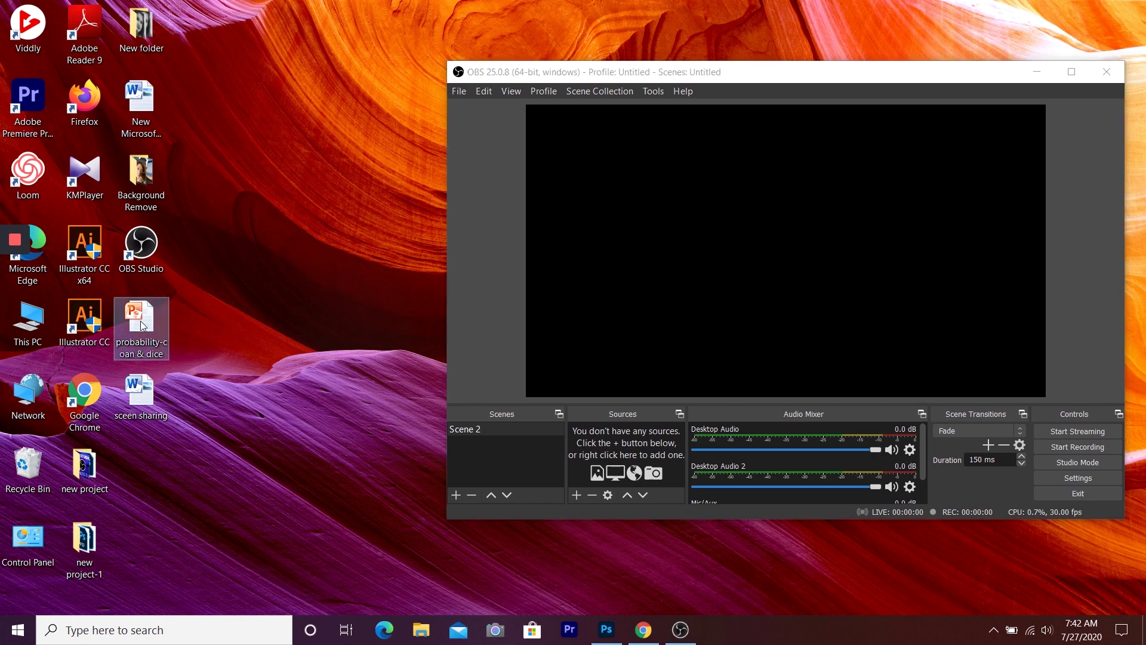
{"action": "double_click", "coordinate": [144, 325]}
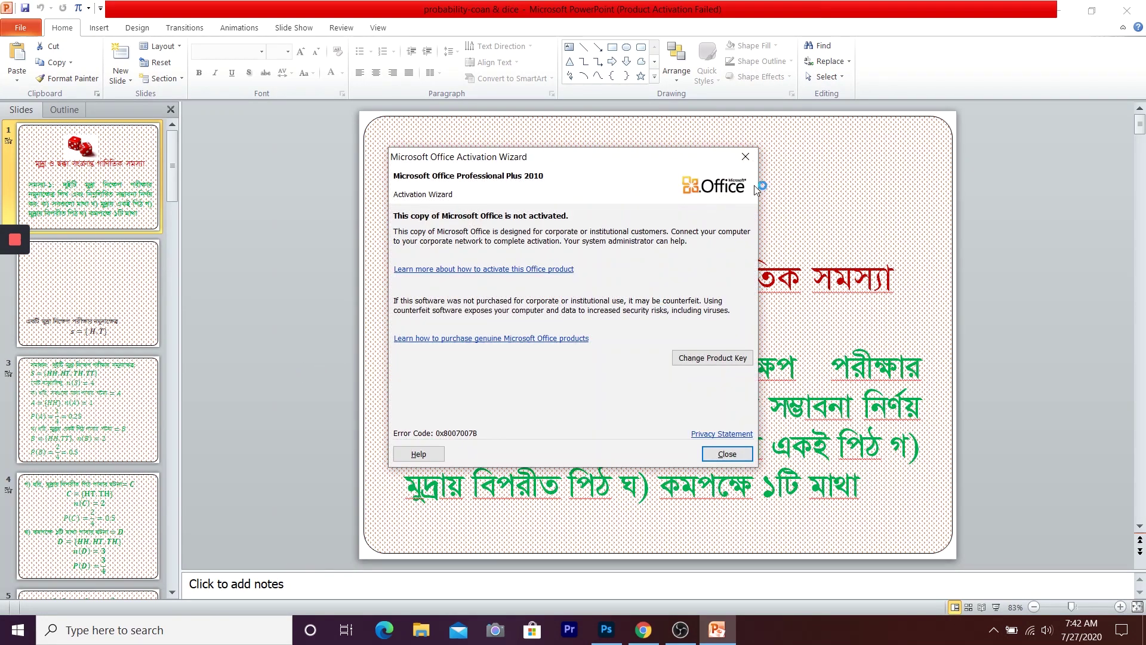
{"action": "left_click", "coordinate": [746, 157]}
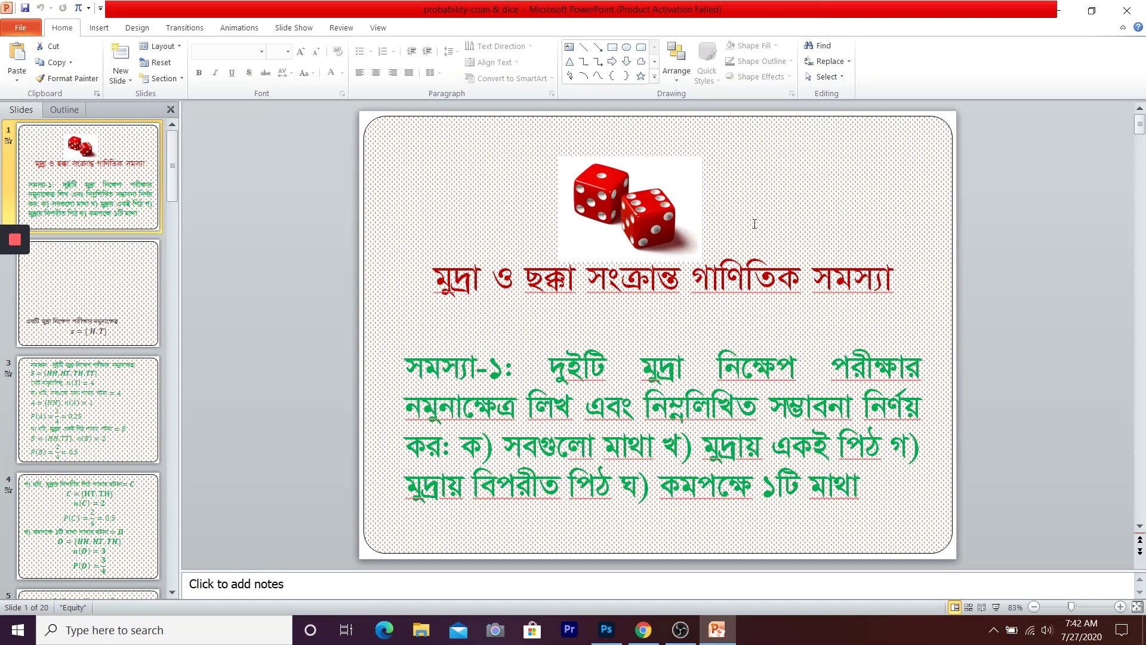
- Set up the slide show as Browsed by an individual (window)
{"action": "left_click", "coordinate": [288, 28]}
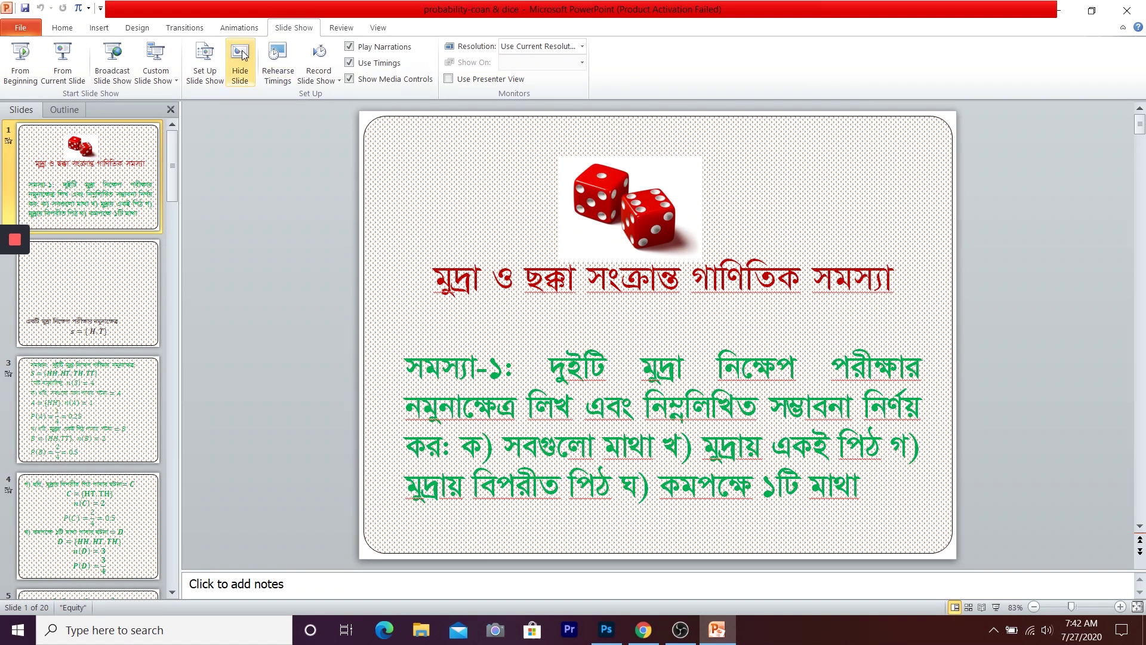
{"action": "left_click", "coordinate": [203, 65]}
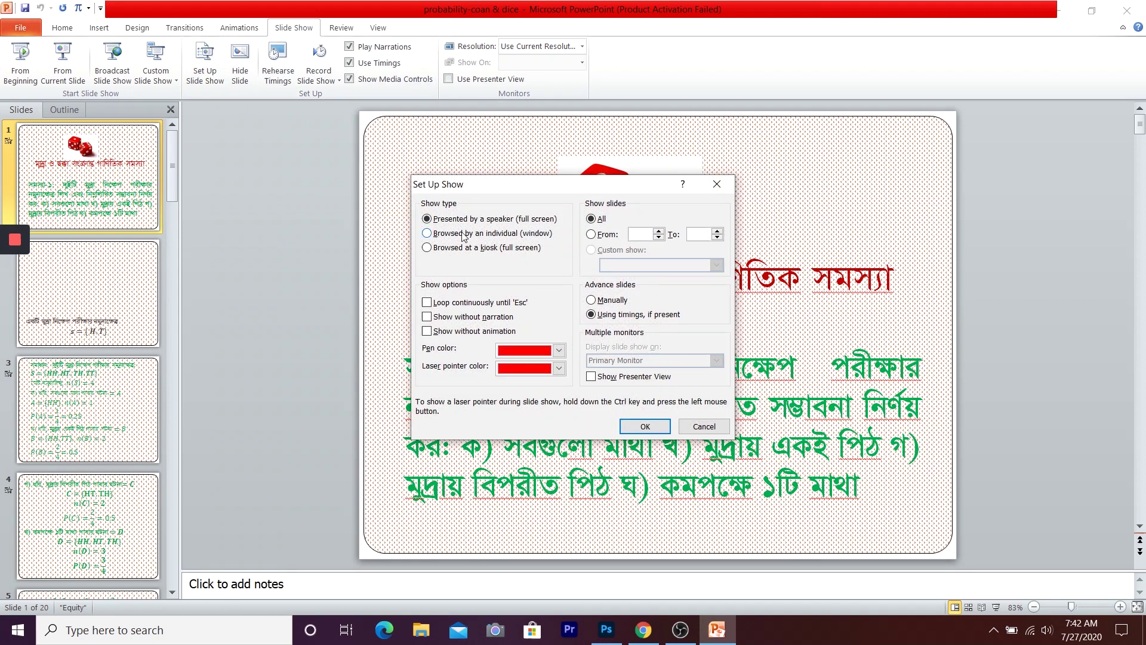
{"action": "left_click", "coordinate": [436, 233]}
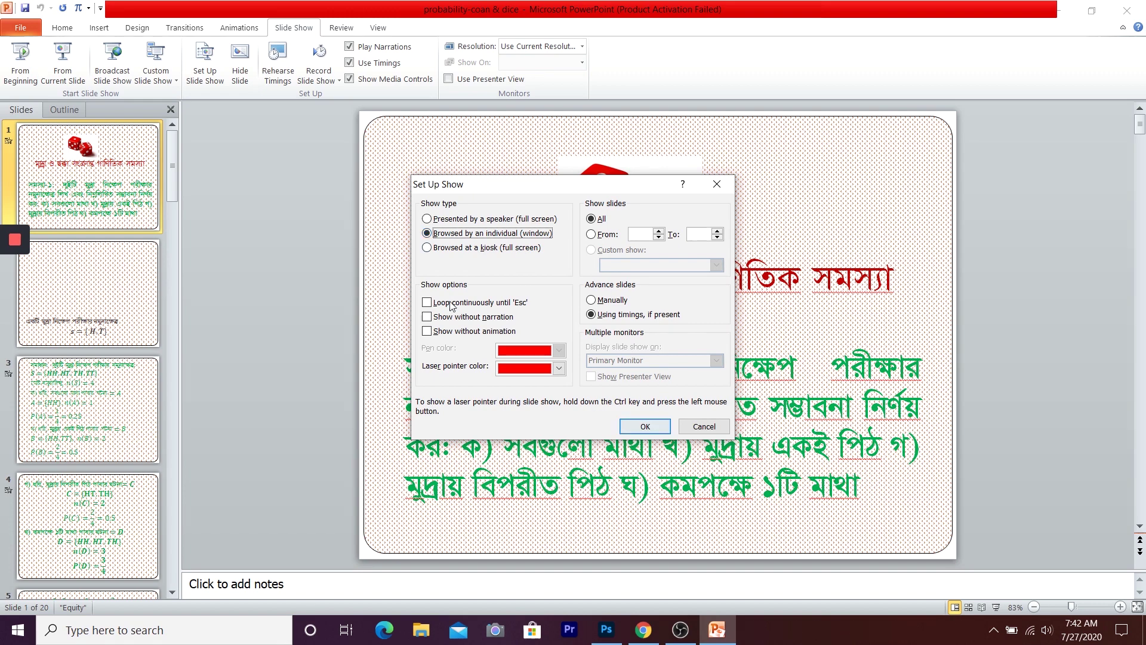
{"action": "left_click", "coordinate": [644, 426]}
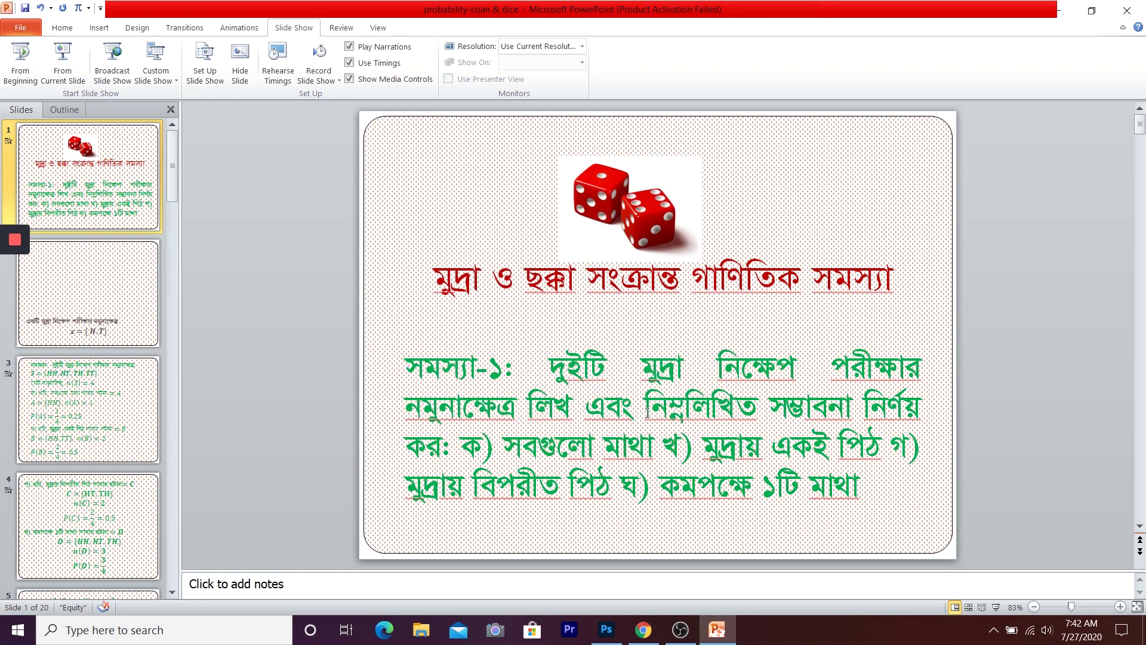
- Restore PowerPoint to a smaller window moved right, with OBS brought forward
{"action": "left_click", "coordinate": [1091, 10]}
{"action": "left_click_drag", "start_coordinate": [387, 132], "coordinate": [449, 163]}
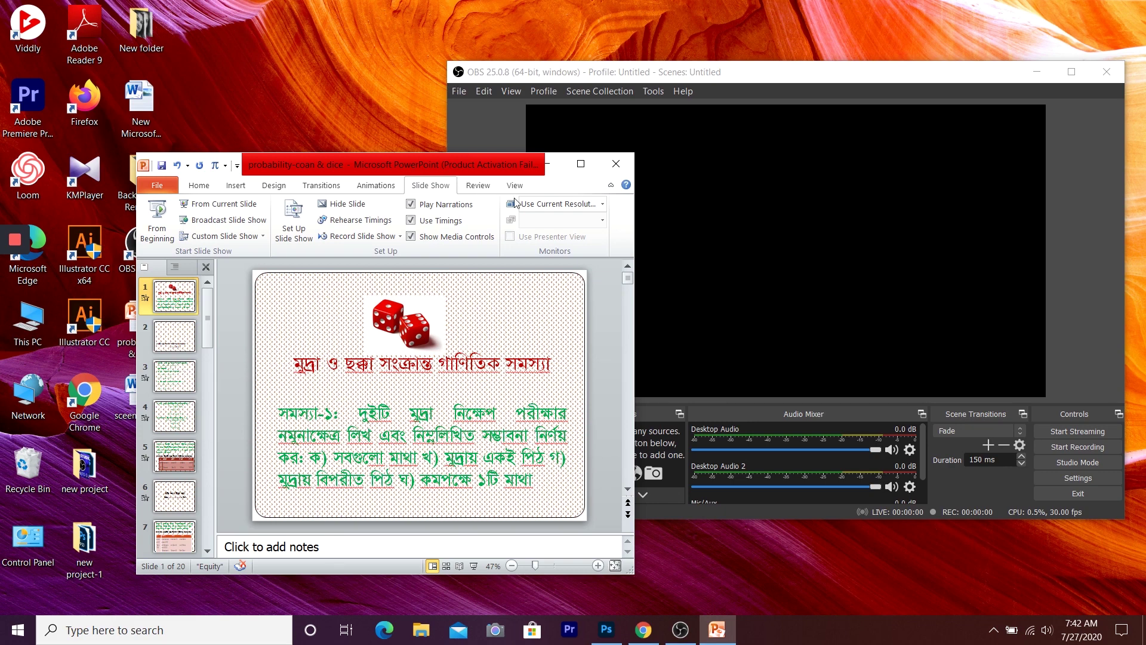
{"action": "left_click", "coordinate": [743, 236]}
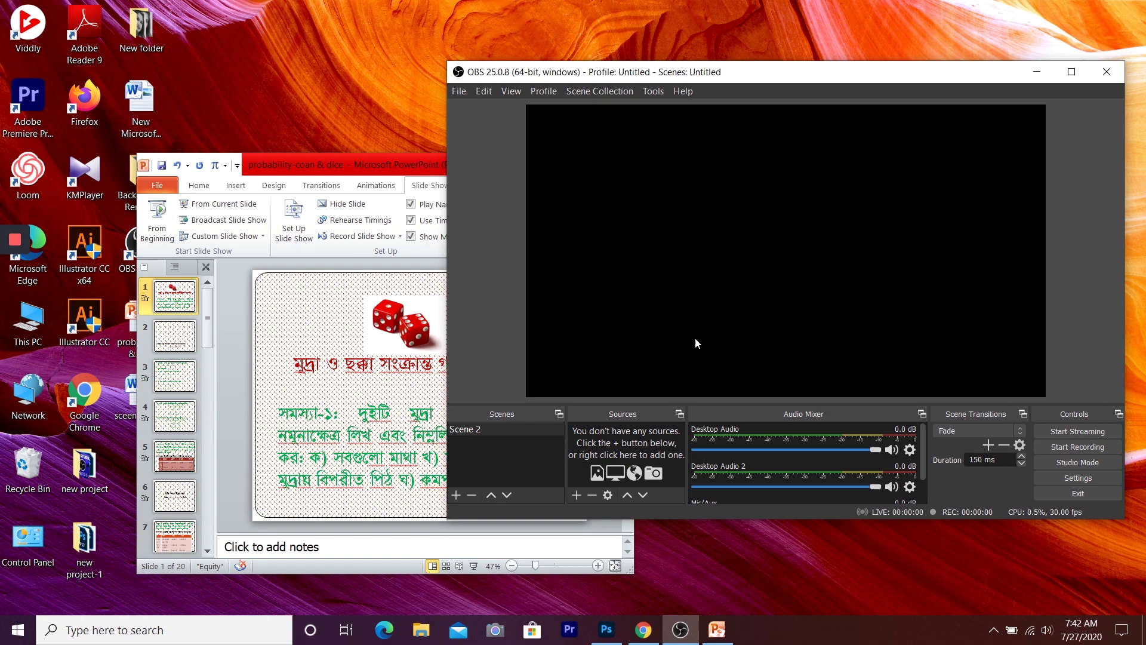
- Add a Window Capture source to Scene 2 capturing the POWERPNT presentation window
{"action": "left_click", "coordinate": [577, 495]}
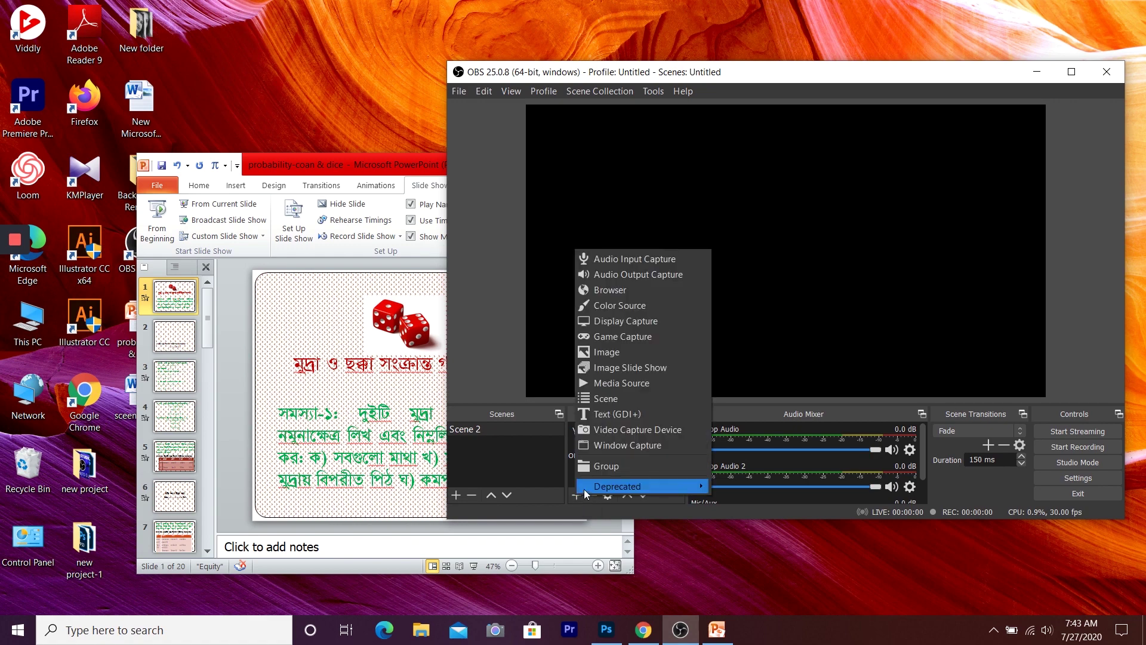
{"action": "left_click", "coordinate": [625, 449]}
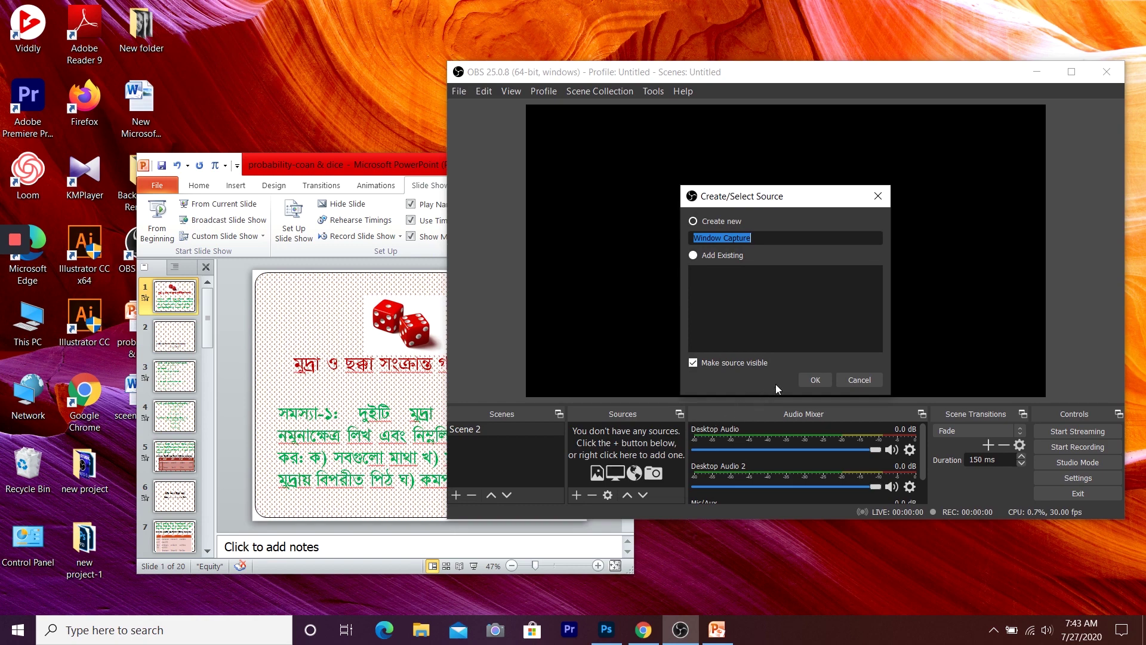
{"action": "left_click", "coordinate": [816, 379]}
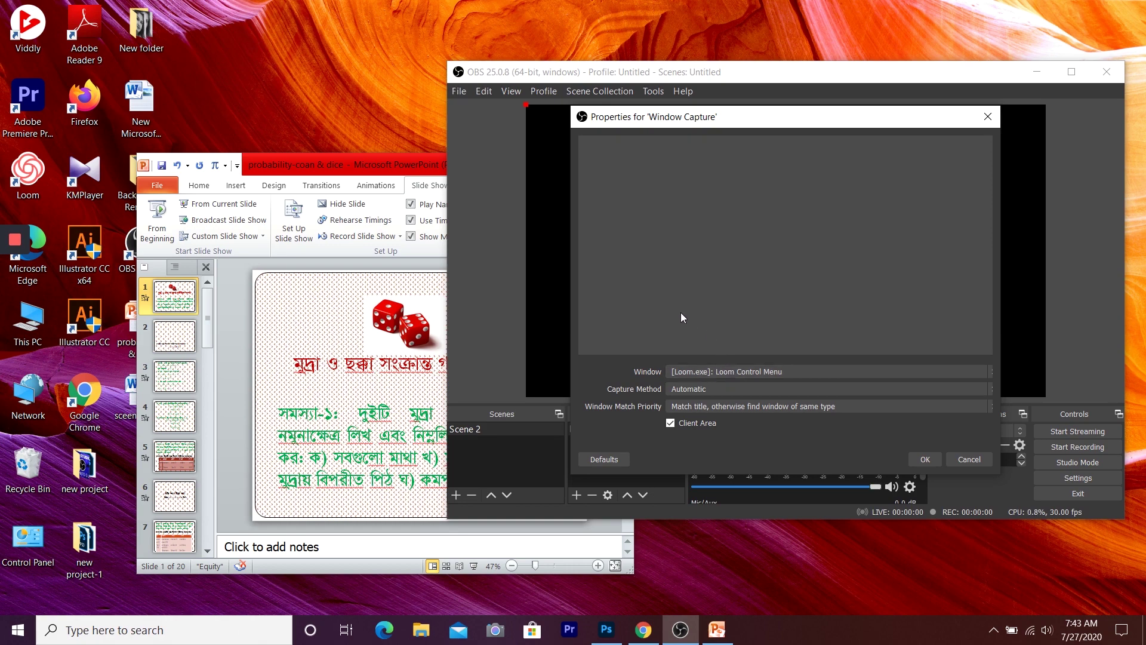
{"action": "left_click", "coordinate": [839, 372]}
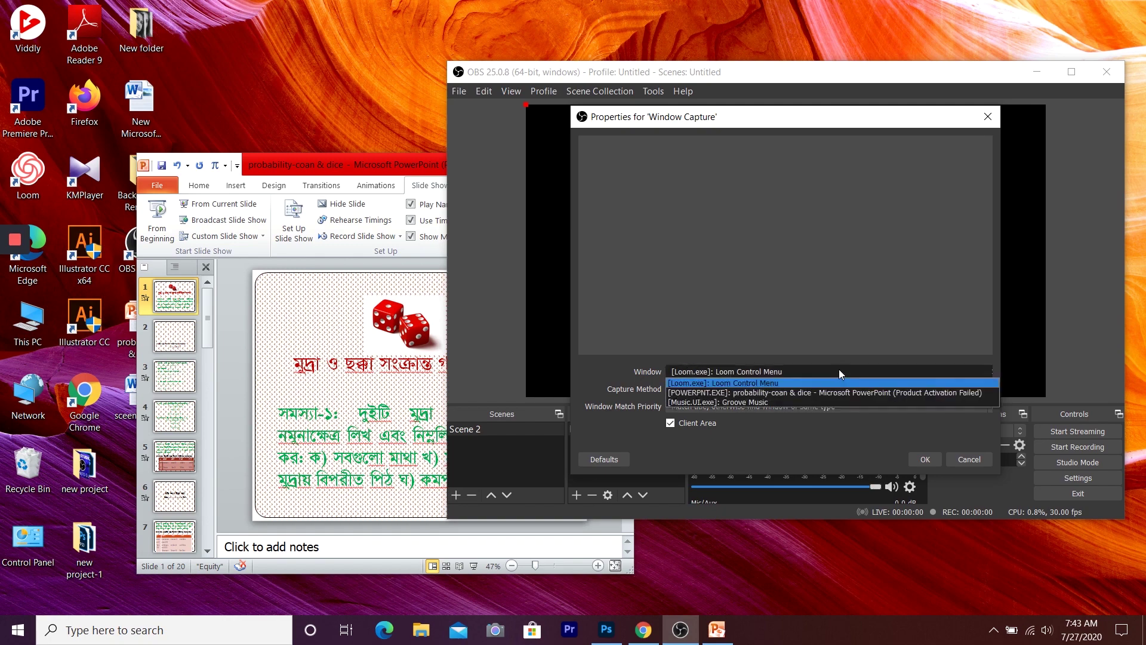
{"action": "left_click", "coordinate": [713, 392]}
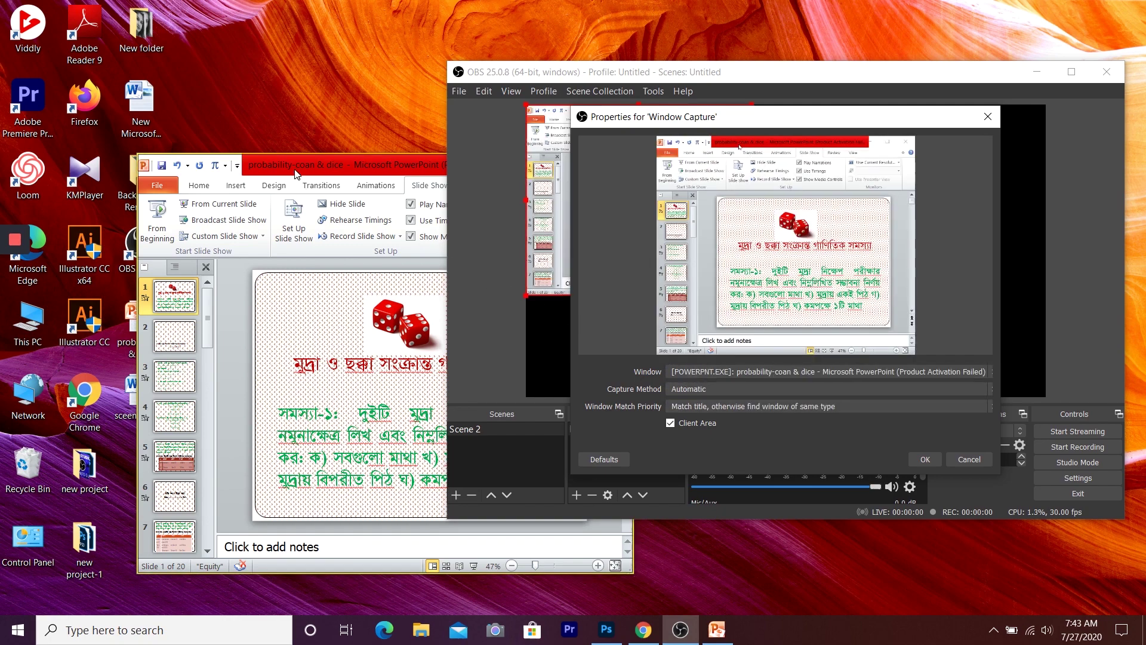
{"action": "left_click", "coordinate": [926, 459]}
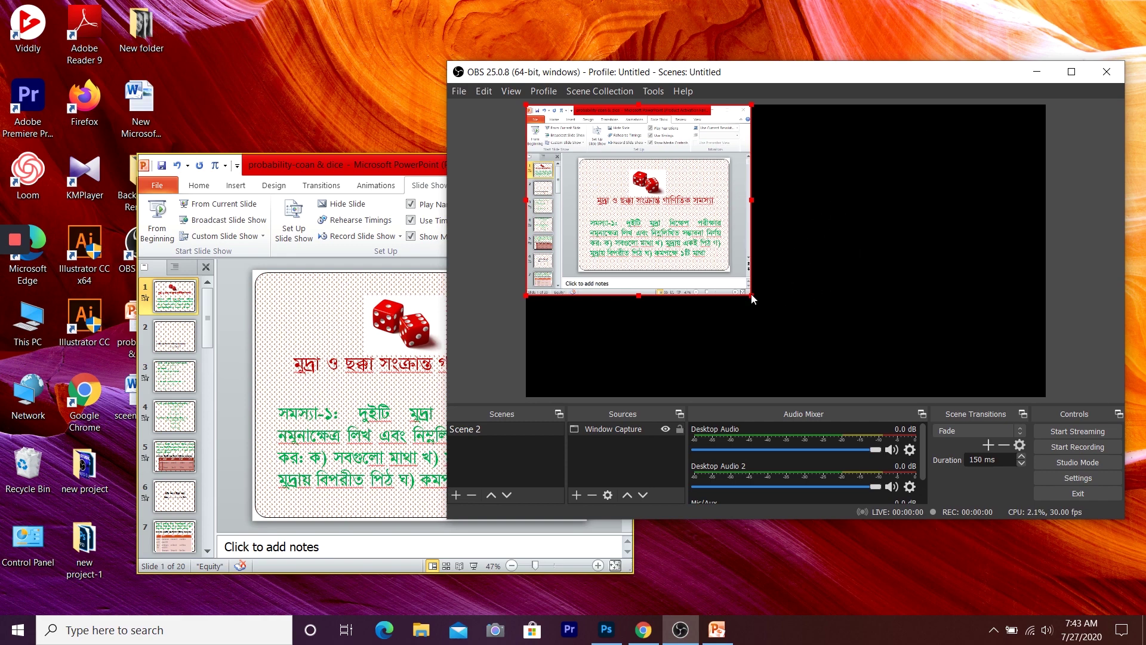
- Enlarge the PowerPoint capture in the preview and start the presentation as a windowed slide show
{"action": "left_click_drag", "start_coordinate": [753, 299], "coordinate": [869, 393]}
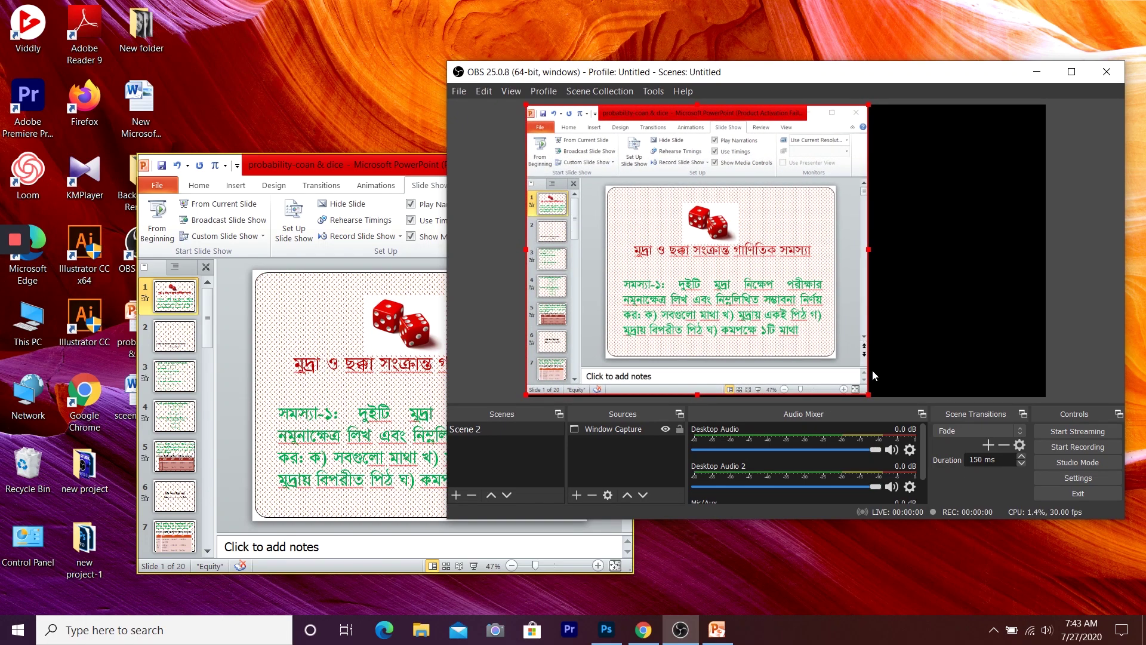
{"action": "left_click", "coordinate": [353, 158]}
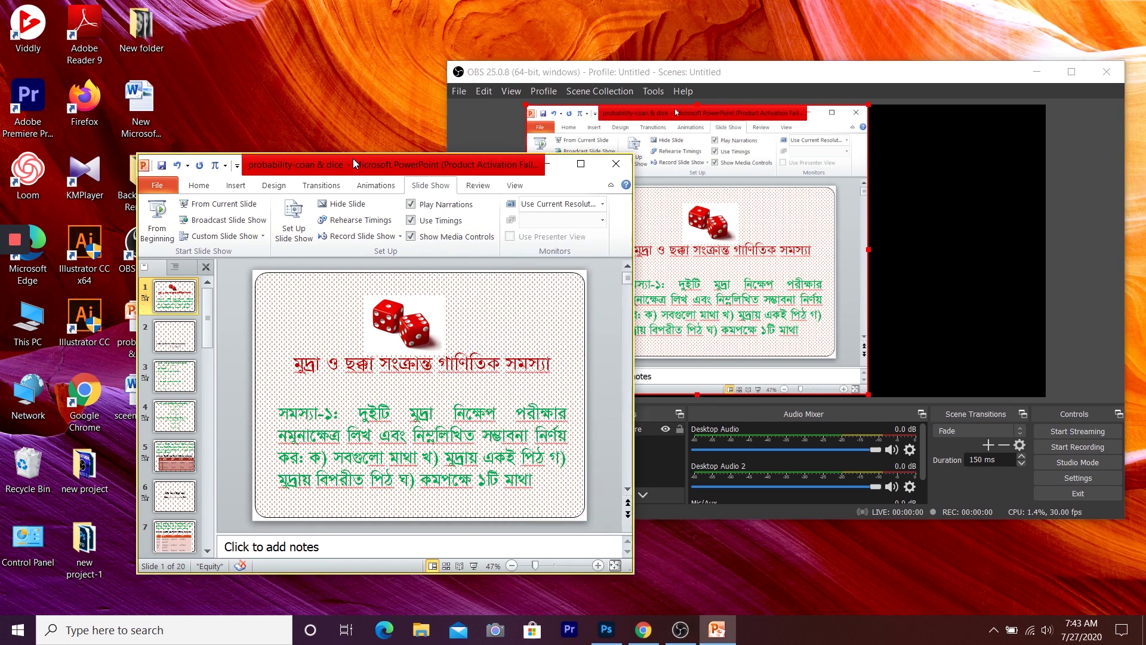
{"action": "left_click", "coordinate": [473, 565]}
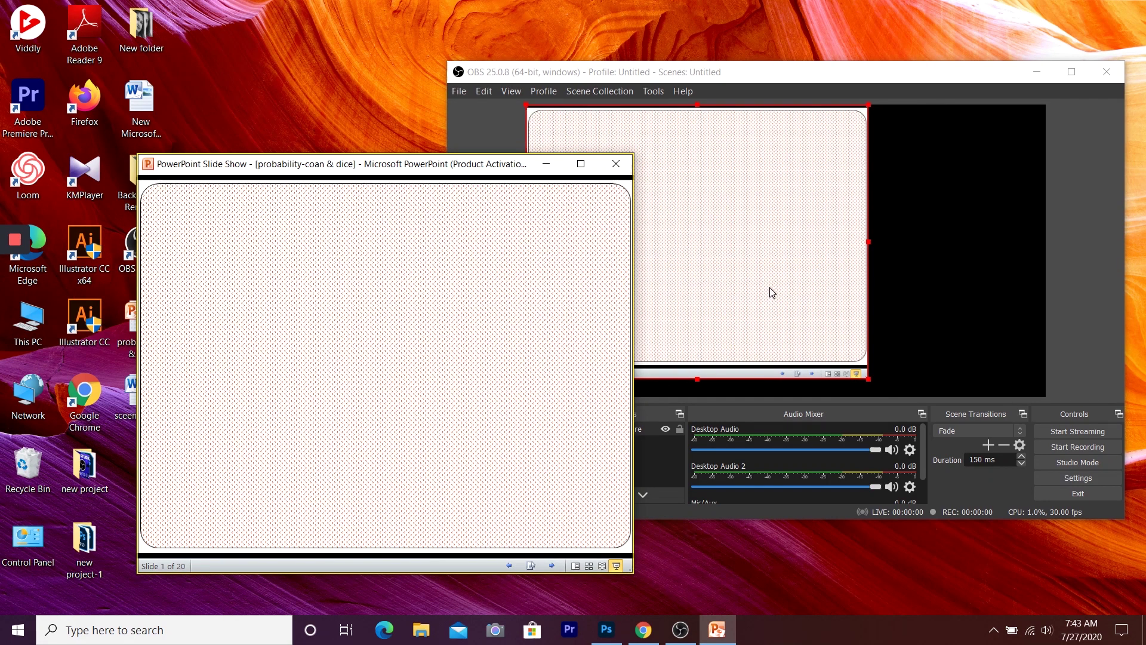
- Alt-crop the status bar off the bottom of the slideshow capture
{"action": "left_click", "coordinate": [794, 74]}
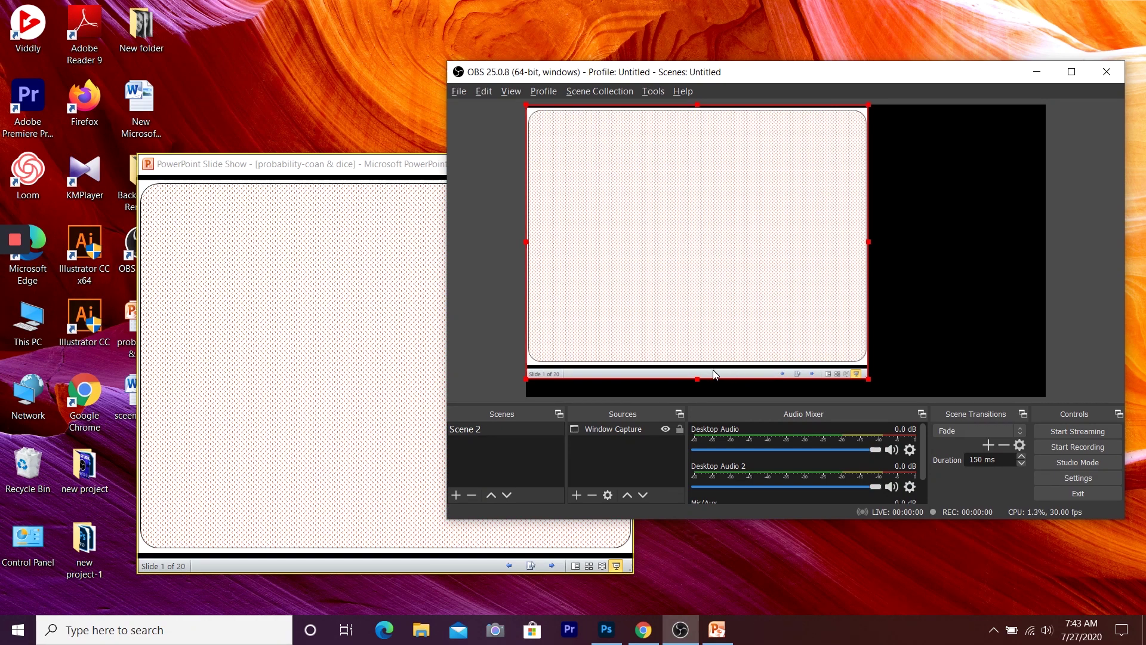
{"action": "key", "text": "alt"}
{"action": "left_click_drag", "start_coordinate": [700, 383], "coordinate": [701, 369]}
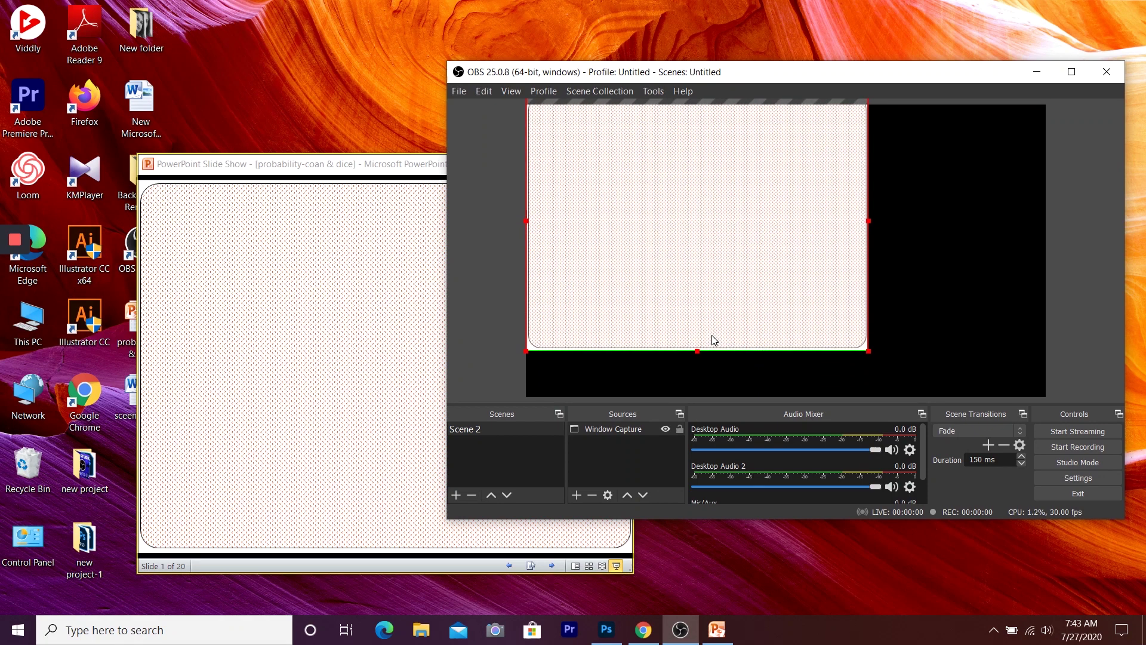
- Stretch the slideshow capture to span the full canvas height and most of its width
{"action": "left_click_drag", "start_coordinate": [727, 324], "coordinate": [730, 335]}
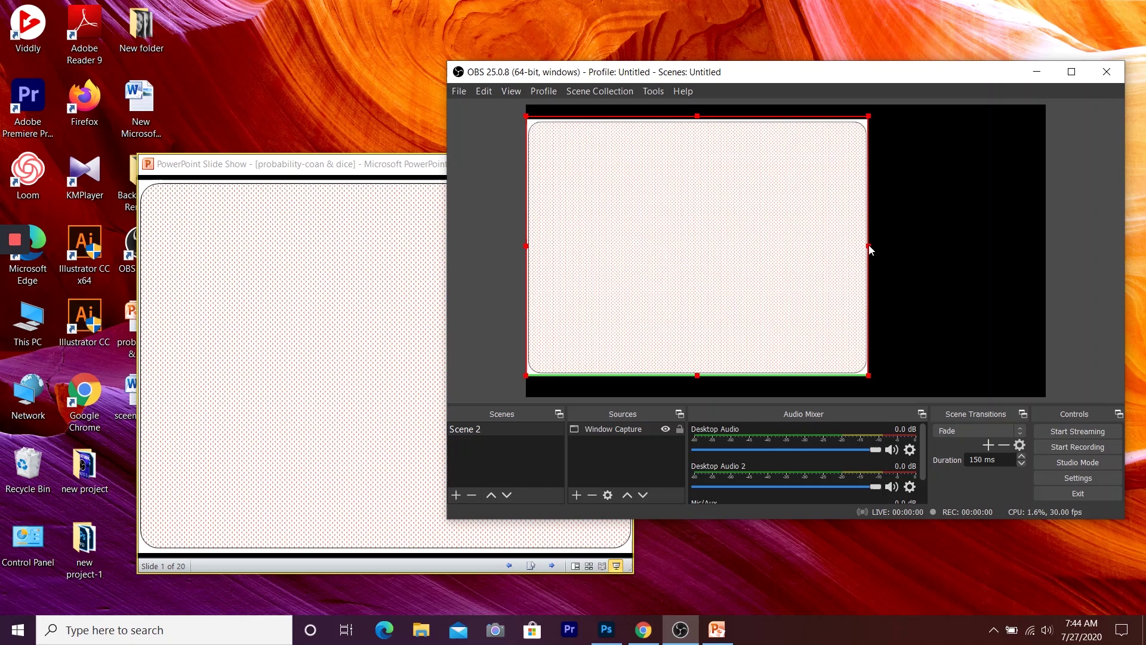
{"action": "left_click_drag", "start_coordinate": [869, 249], "coordinate": [950, 243]}
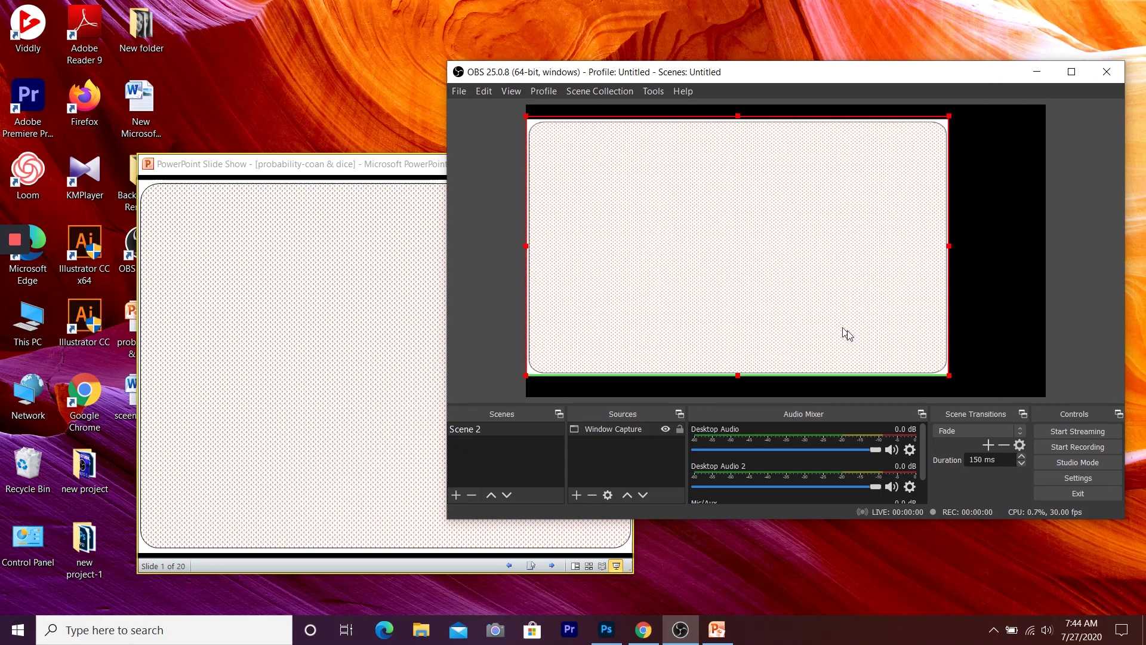
{"action": "left_click_drag", "start_coordinate": [949, 375], "coordinate": [957, 405]}
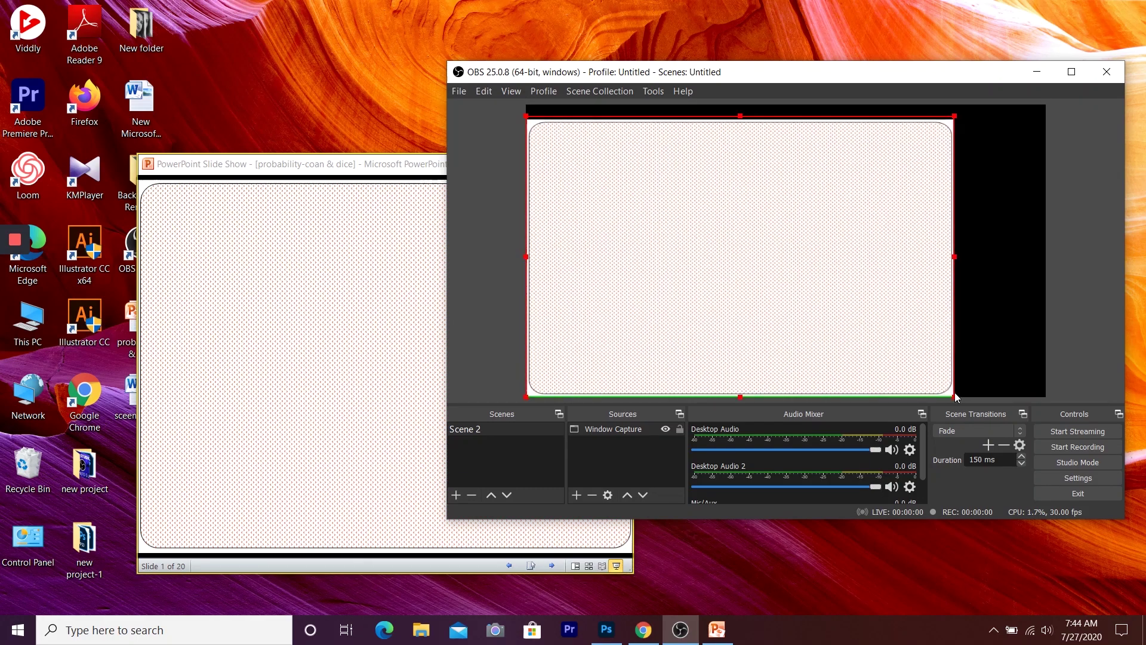
{"action": "left_click_drag", "start_coordinate": [955, 117], "coordinate": [959, 105]}
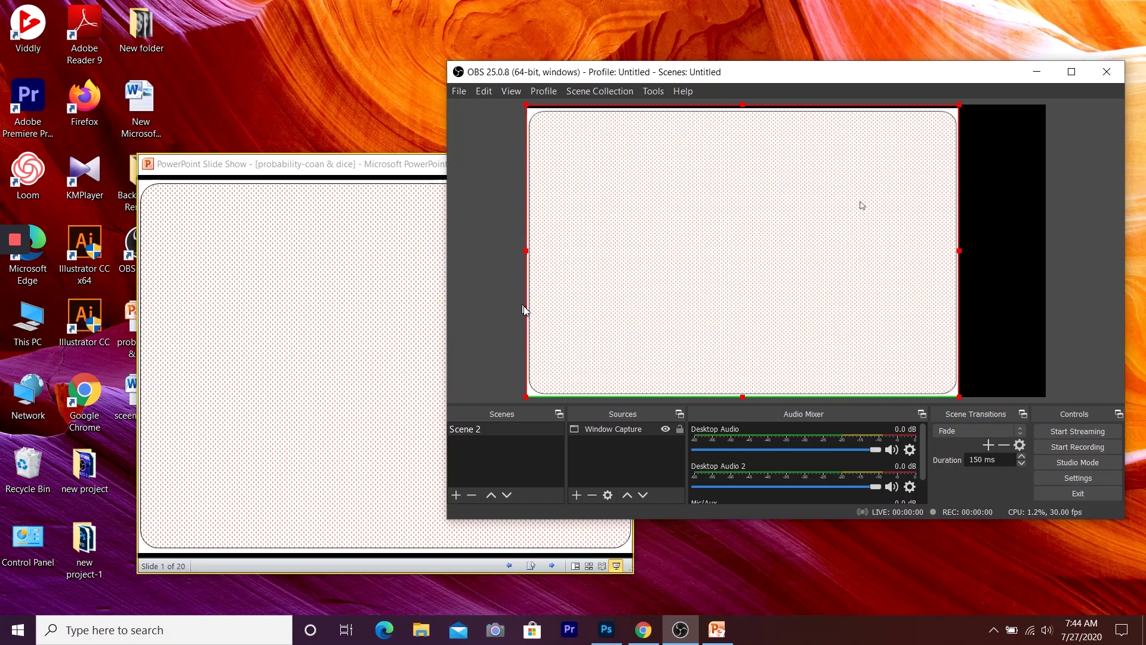
- Add a Video Capture Device webcam source to Scene 2
{"action": "left_click", "coordinate": [577, 495]}
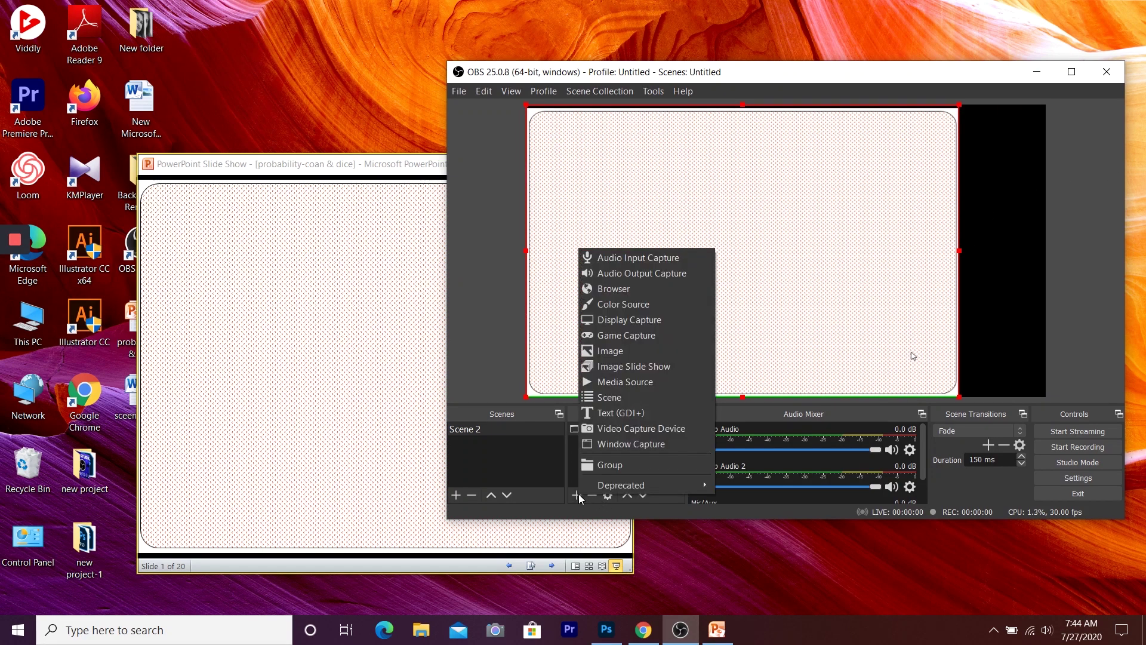
{"action": "left_click", "coordinate": [633, 427]}
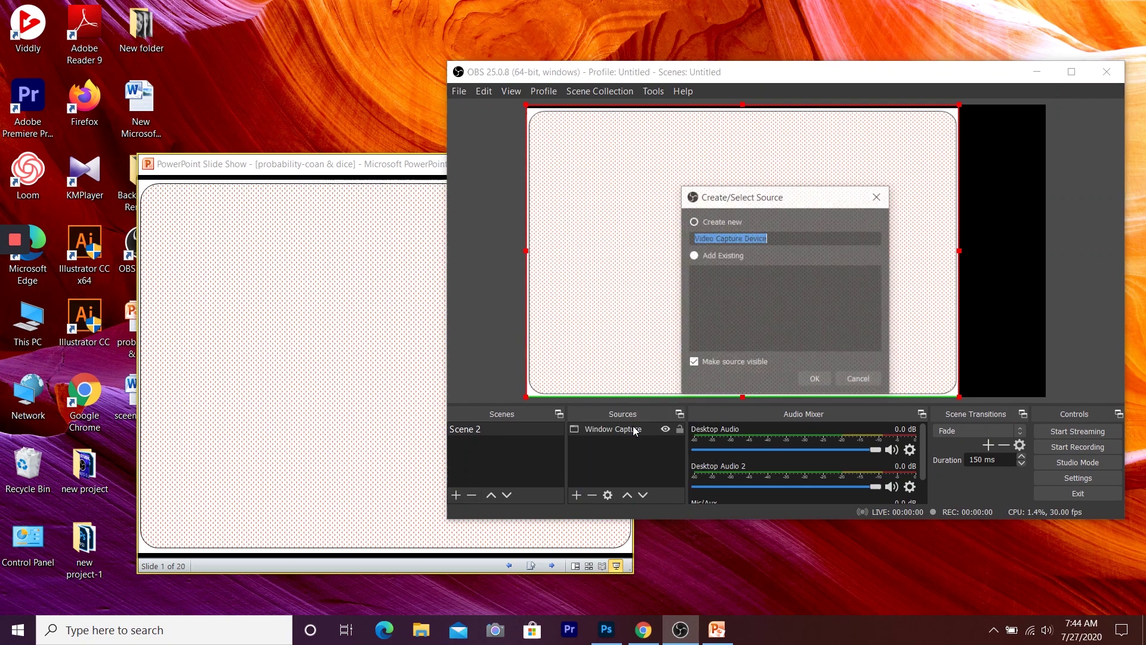
{"action": "left_click", "coordinate": [816, 381]}
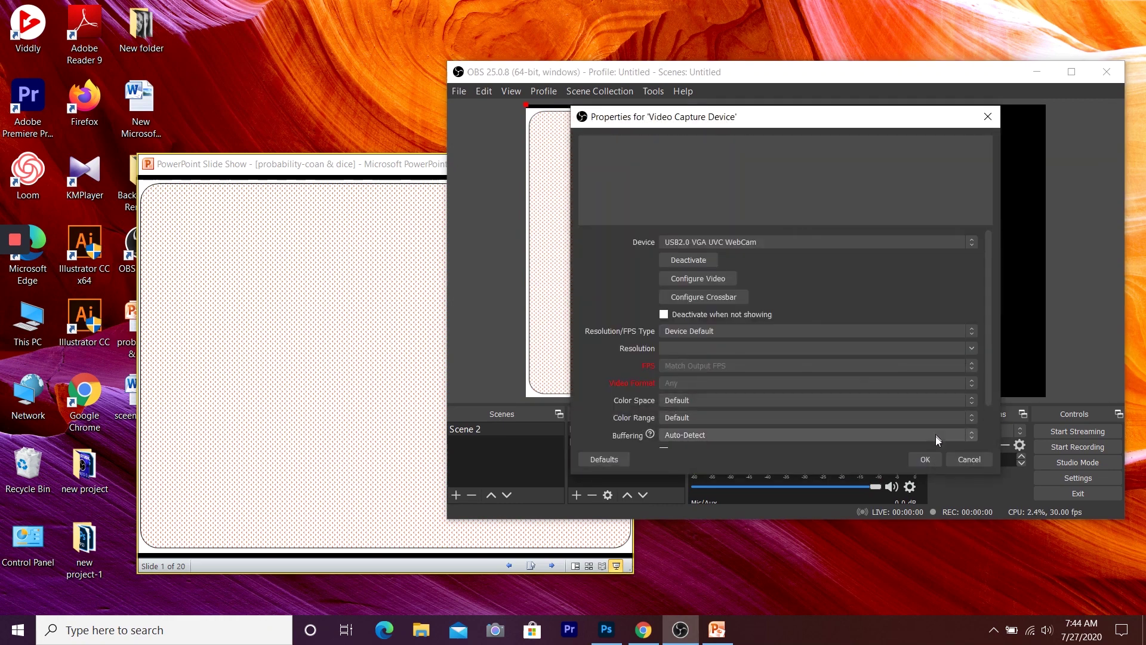
{"action": "left_click", "coordinate": [926, 460]}
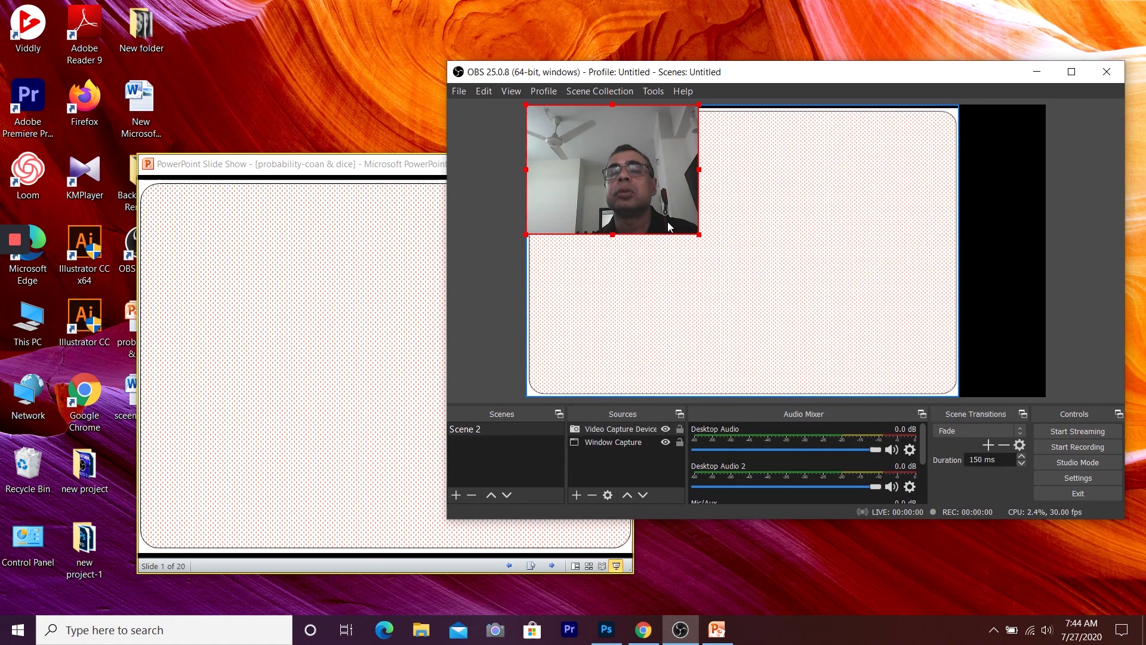
- Move the webcam to the slide's right edge, shrink it, and crop its left side
{"action": "left_click_drag", "start_coordinate": [696, 229], "coordinate": [923, 270]}
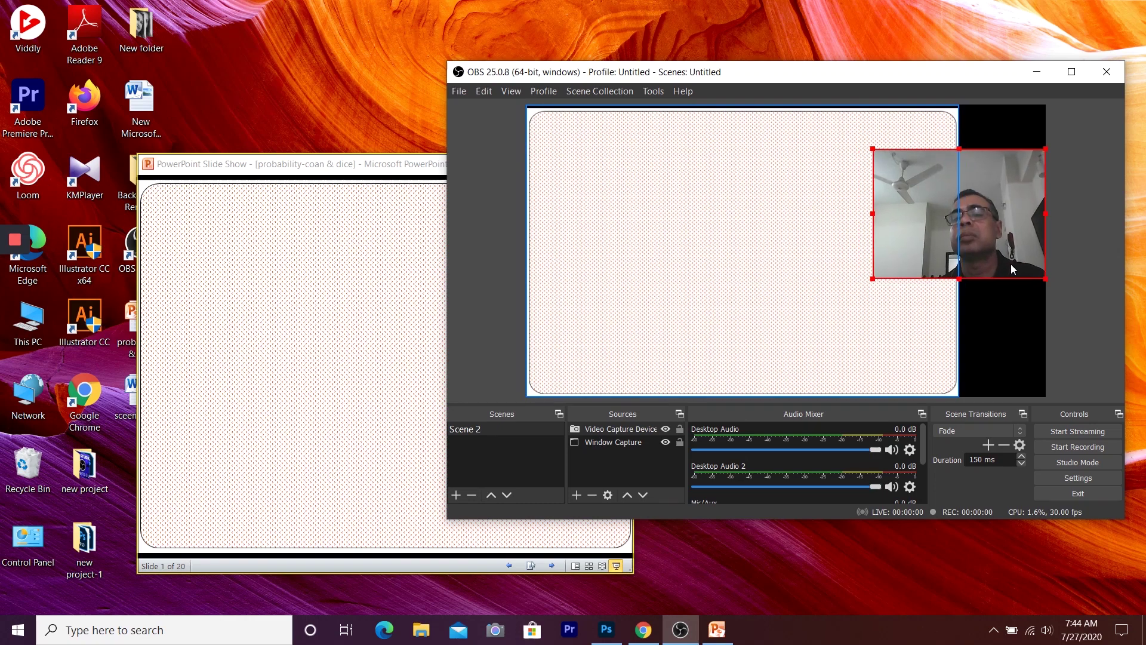
{"action": "left_click_drag", "start_coordinate": [922, 269], "coordinate": [973, 277]}
{"action": "mouse_move", "coordinate": [874, 281]}
{"action": "left_mouse_down"}
{"action": "mouse_move", "coordinate": [1009, 223]}
{"action": "mouse_move", "coordinate": [930, 288]}
{"action": "left_mouse_up"}
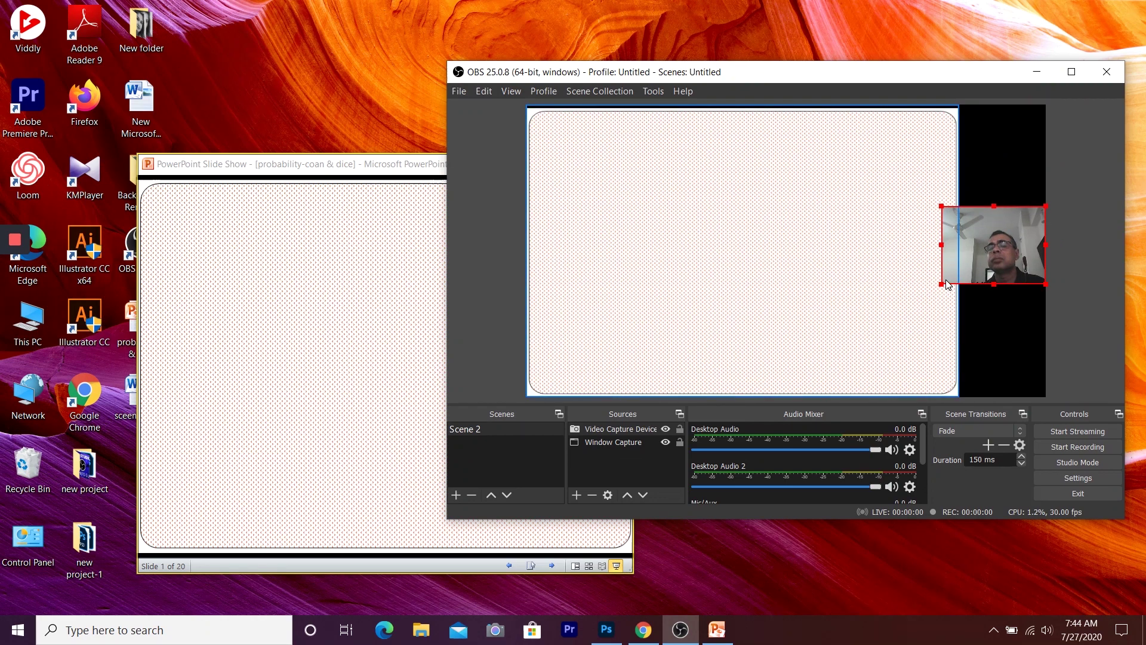
{"action": "left_click_drag", "start_coordinate": [940, 285], "coordinate": [954, 279]}
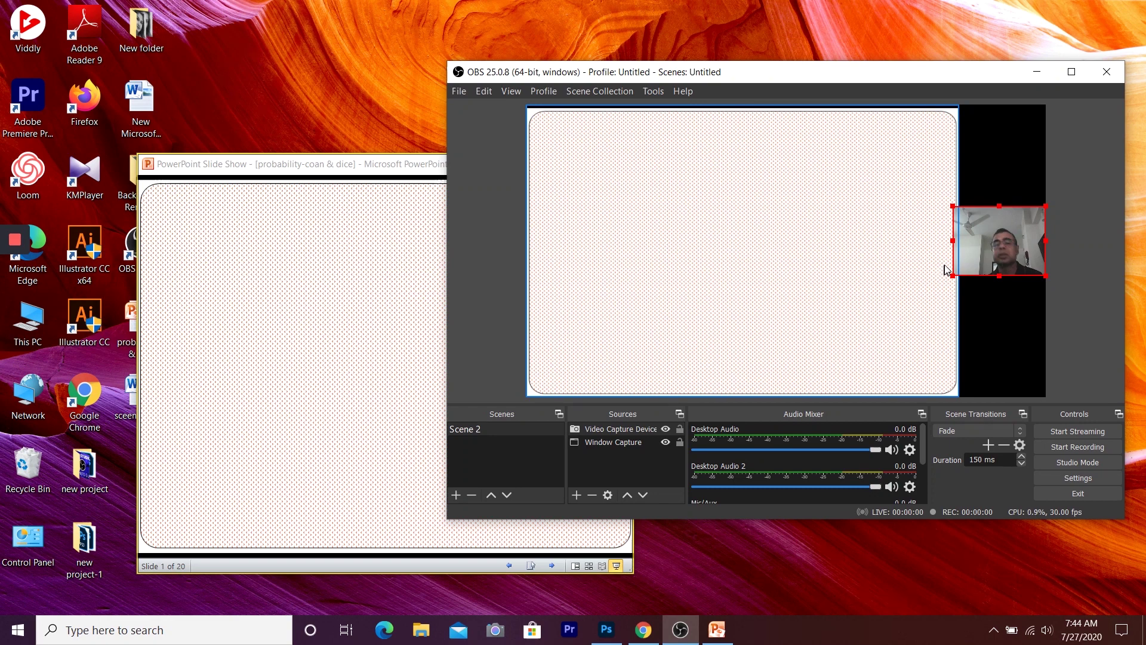
{"action": "left_click_drag", "start_coordinate": [953, 242], "coordinate": [958, 242]}
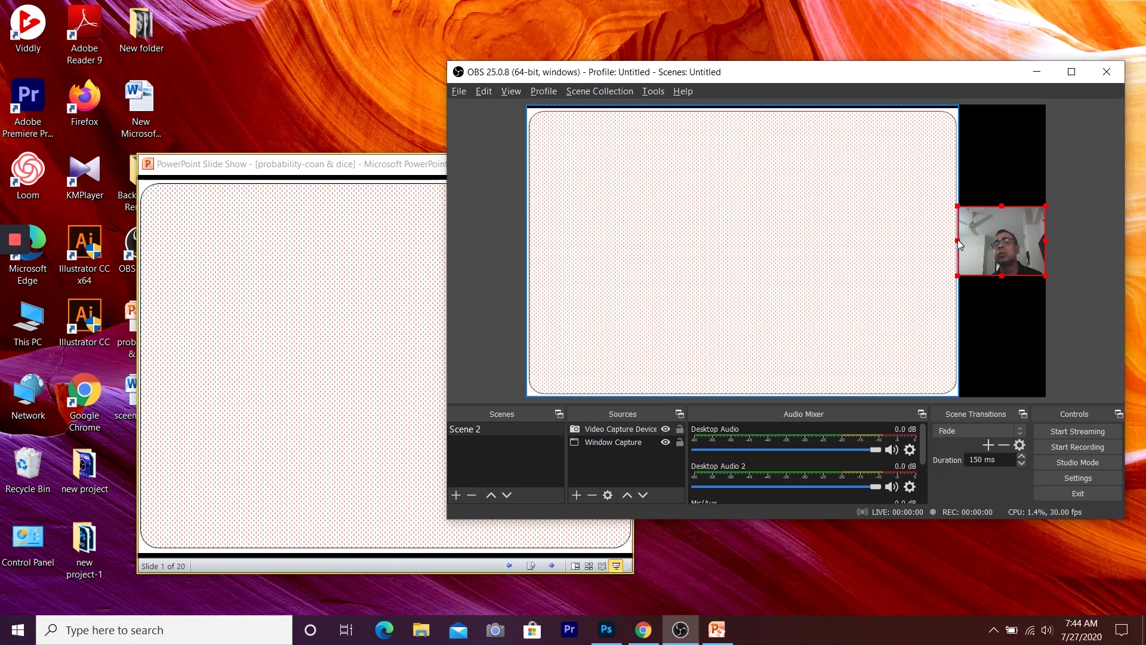
{"action": "mouse_move", "coordinate": [958, 242]}
{"action": "left_mouse_down"}
{"action": "mouse_move", "coordinate": [1000, 246]}
{"action": "mouse_move", "coordinate": [988, 251]}
{"action": "left_mouse_up"}
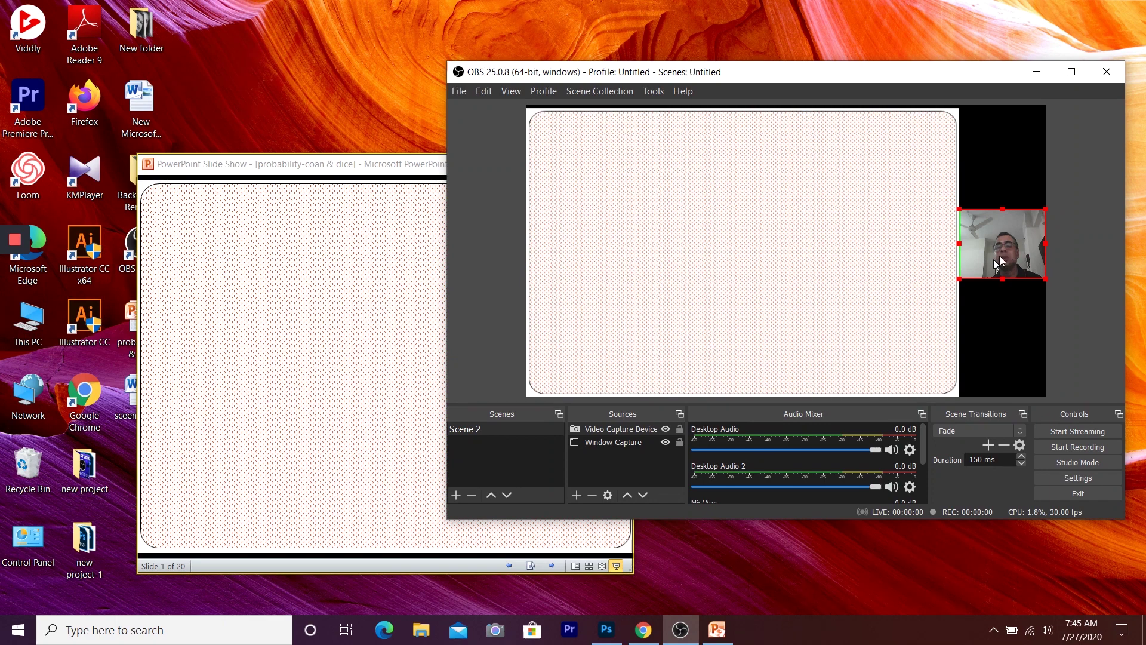
{"action": "left_click_drag", "start_coordinate": [998, 259], "coordinate": [968, 261]}
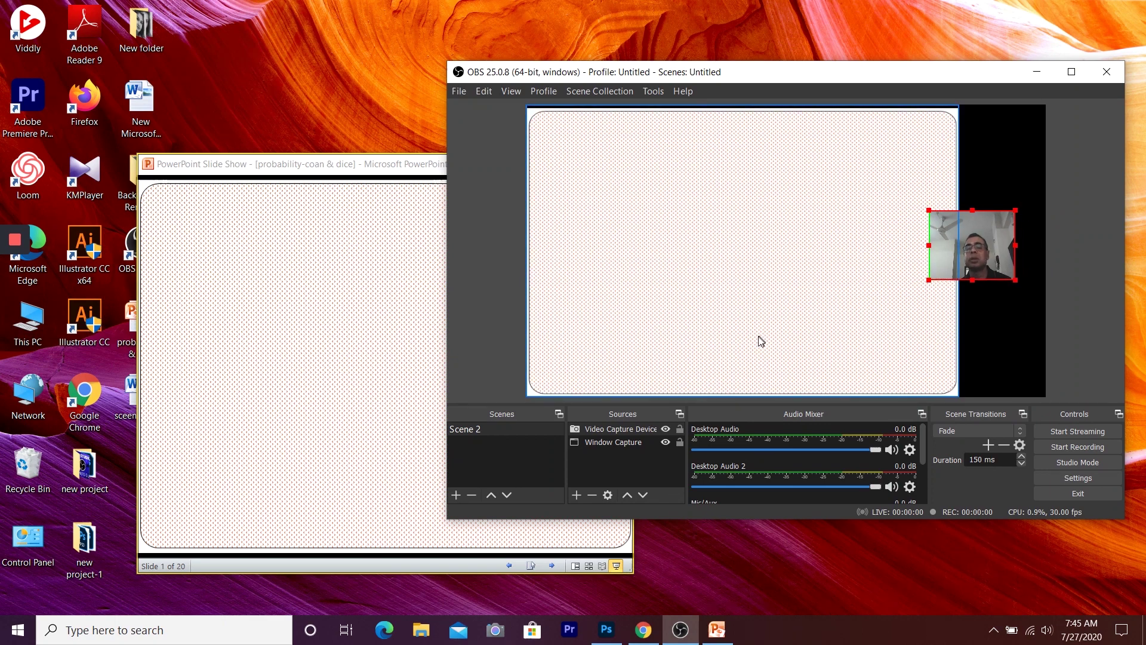
- Keep Video Capture Device above Window Capture and place the webcam just right of the slide
{"action": "left_click", "coordinate": [648, 495]}
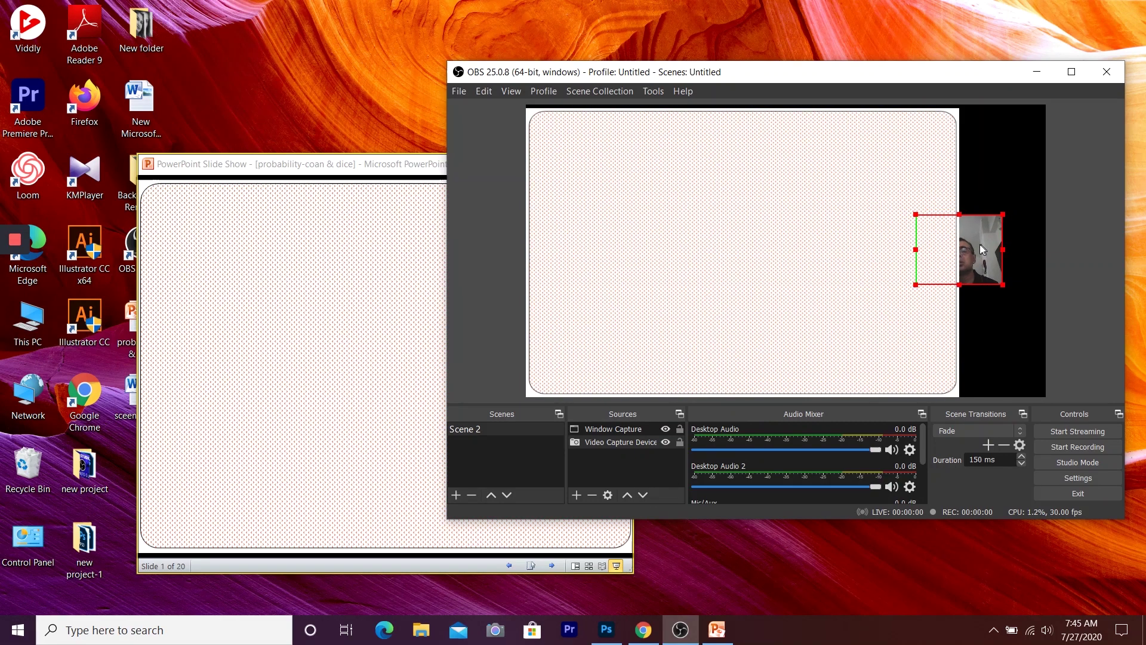
{"action": "left_click_drag", "start_coordinate": [993, 241], "coordinate": [1025, 232]}
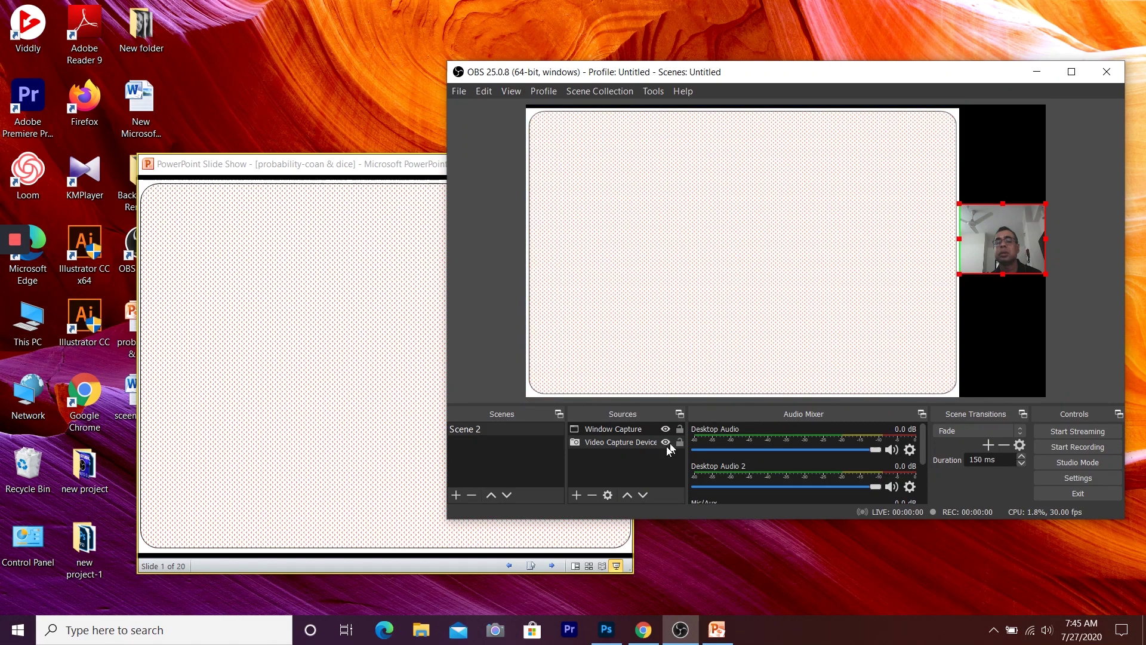
{"action": "left_click", "coordinate": [627, 495]}
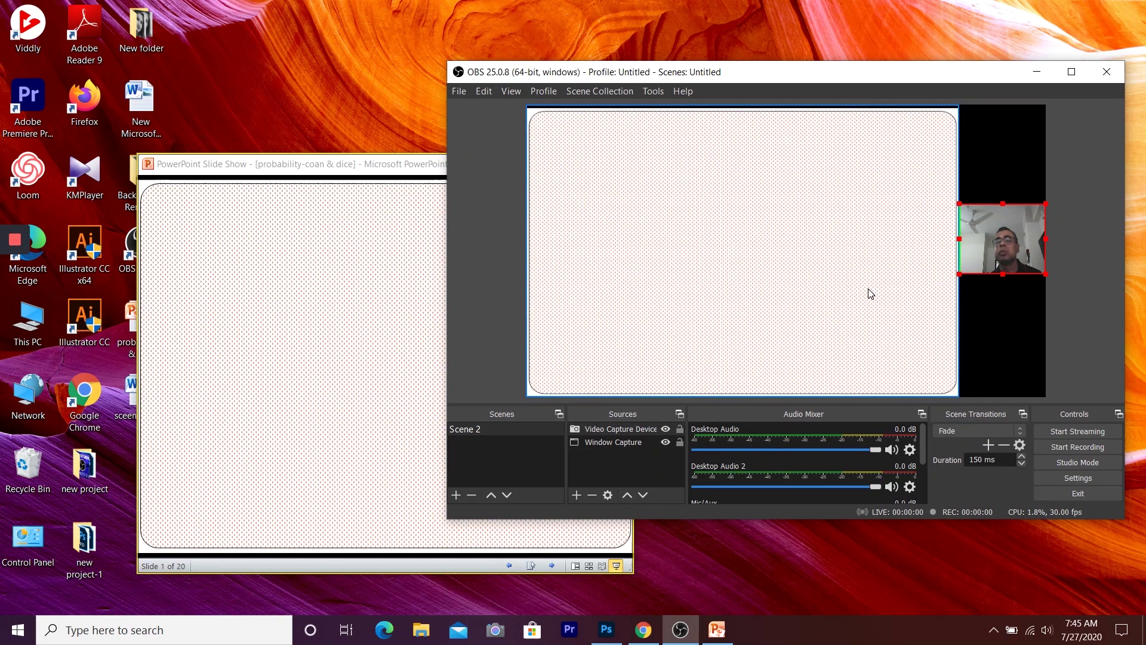
{"action": "mouse_move", "coordinate": [1016, 223]}
{"action": "left_mouse_down"}
{"action": "mouse_move", "coordinate": [984, 224]}
{"action": "mouse_move", "coordinate": [1011, 220]}
{"action": "left_mouse_up"}
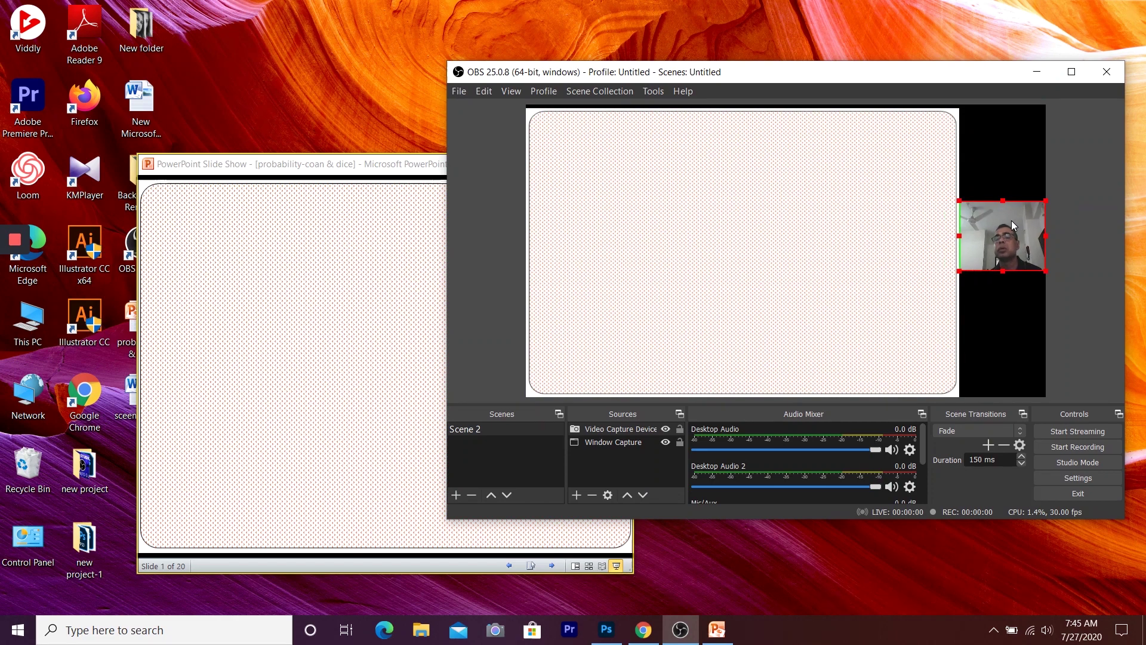
{"action": "left_click", "coordinate": [629, 428]}
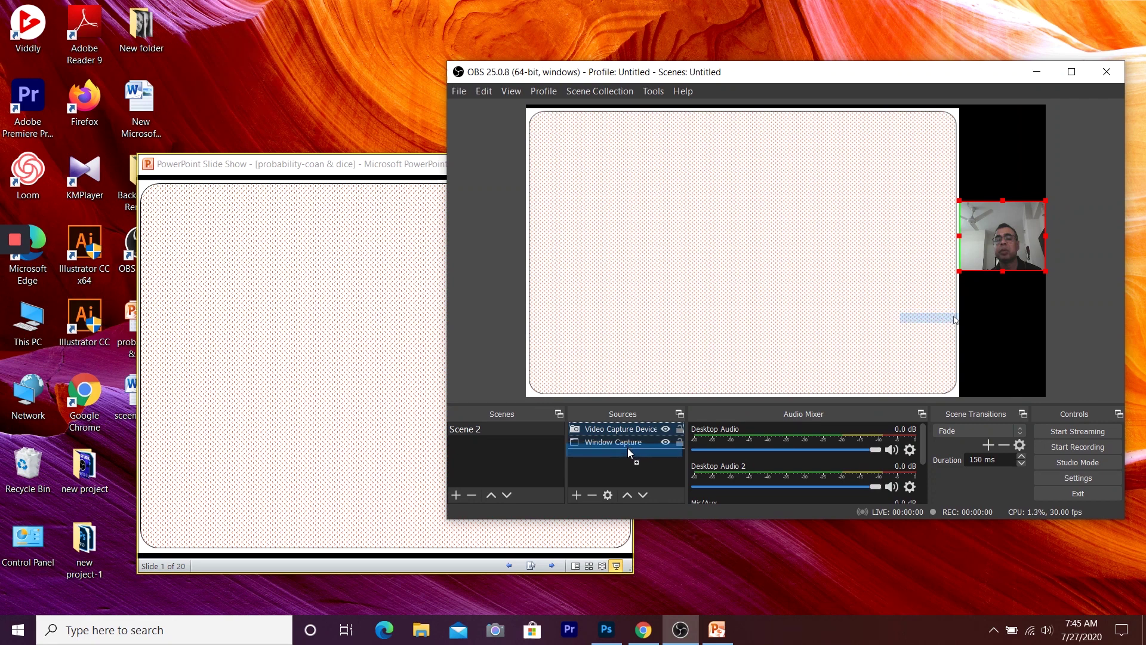
{"action": "left_click_drag", "start_coordinate": [631, 441], "coordinate": [628, 447]}
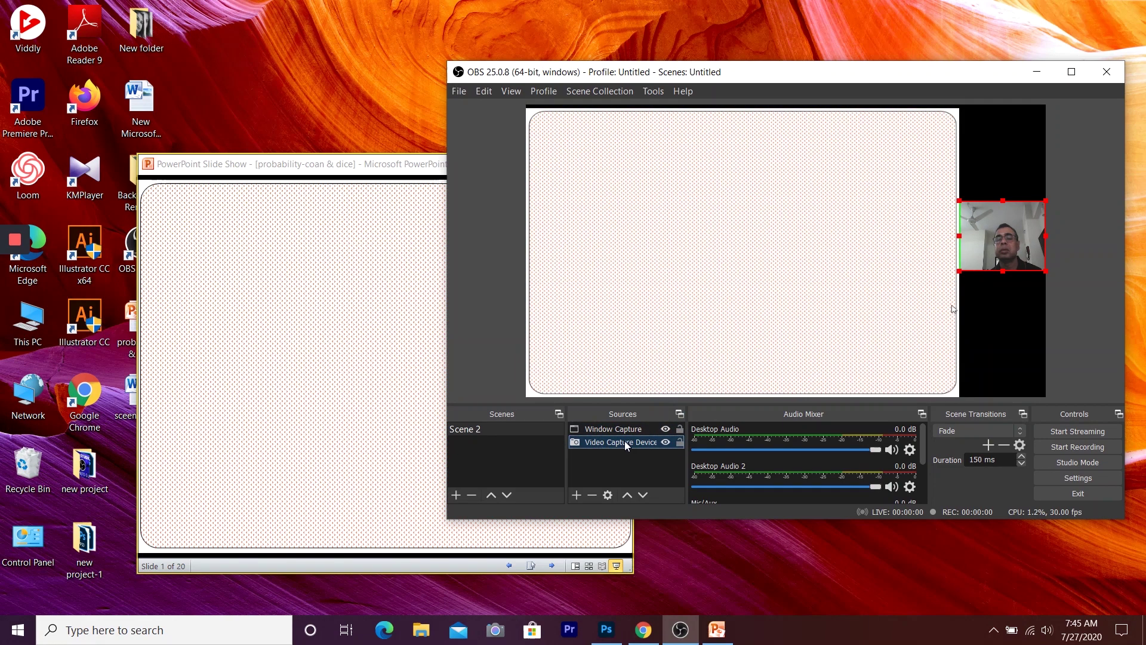
{"action": "left_click", "coordinate": [626, 495]}
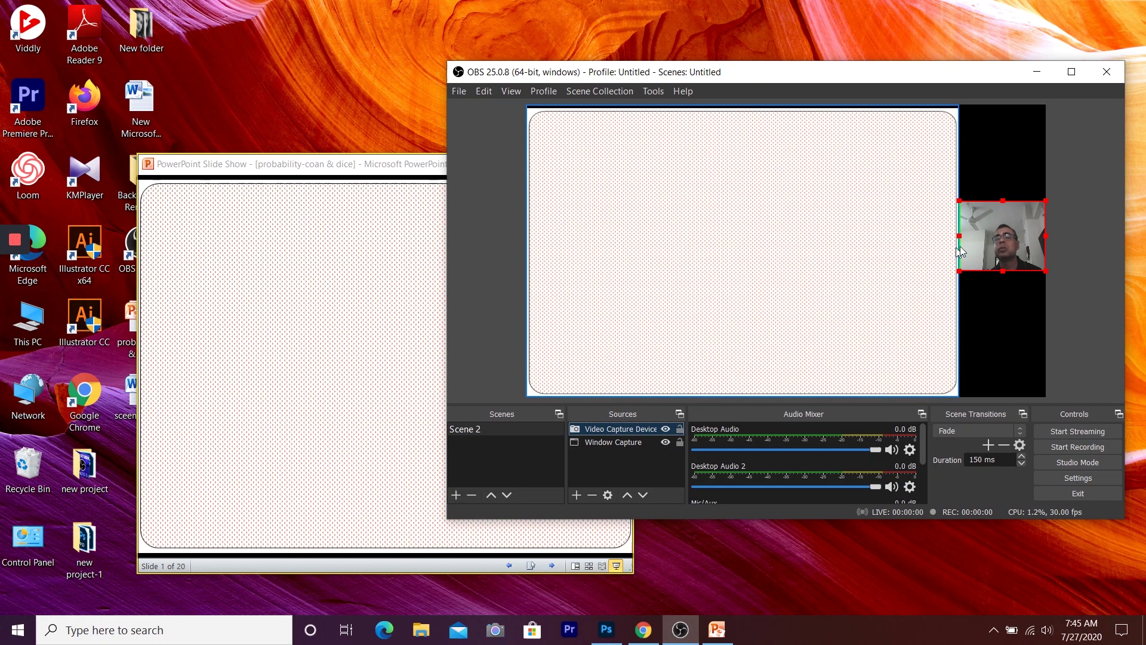
{"action": "left_click", "coordinate": [806, 254]}
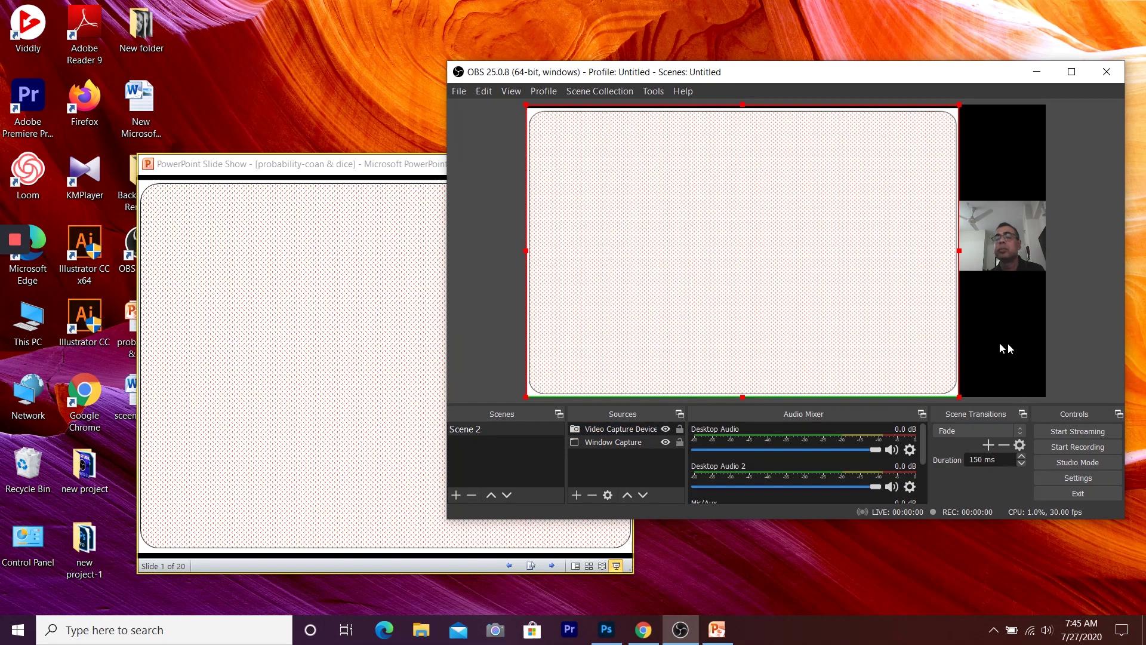
- Record about 20 seconds of the slideshow's dice and Bengali title animating in, then stop recording
{"action": "left_click", "coordinate": [1084, 449]}
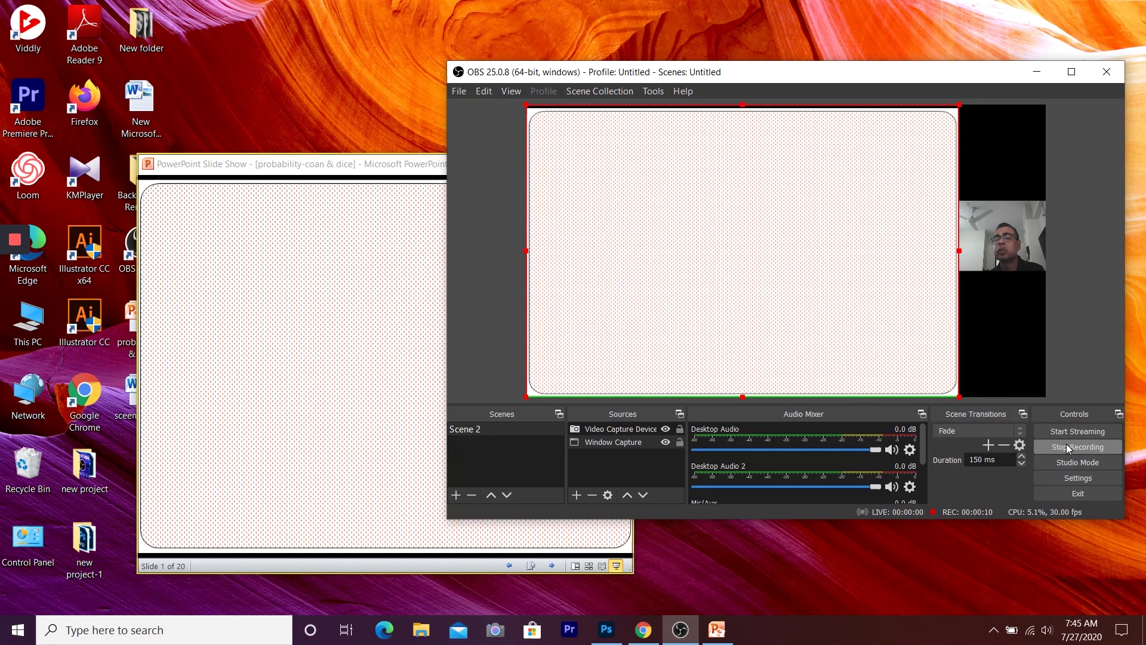
{"action": "left_click", "coordinate": [418, 367]}
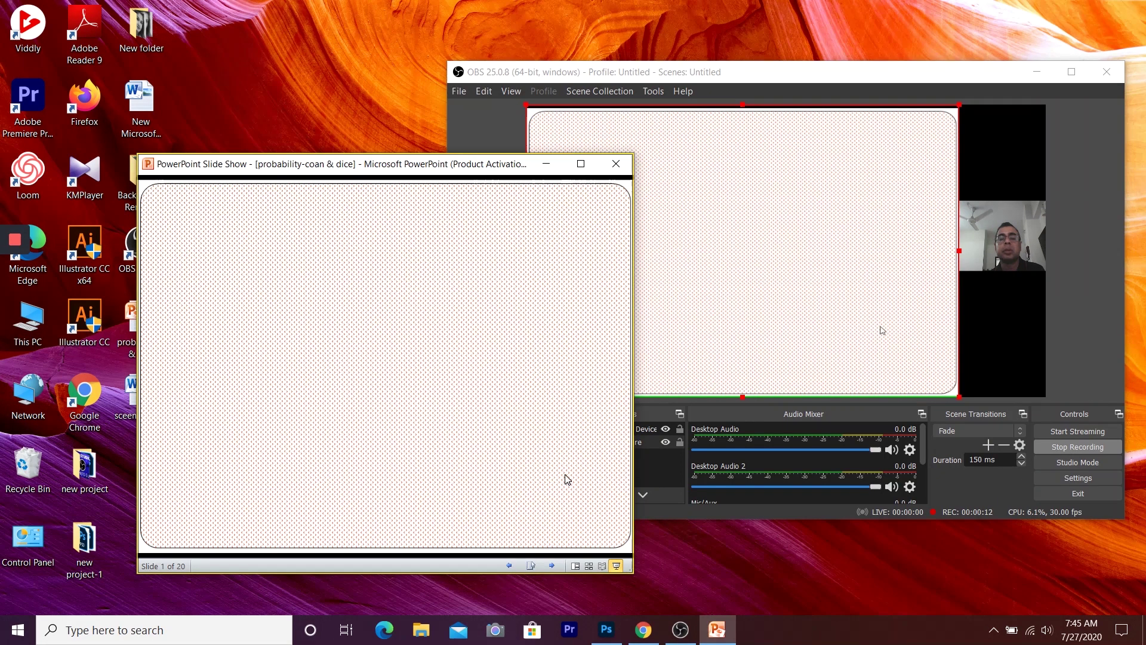
{"action": "left_click", "coordinate": [458, 389]}
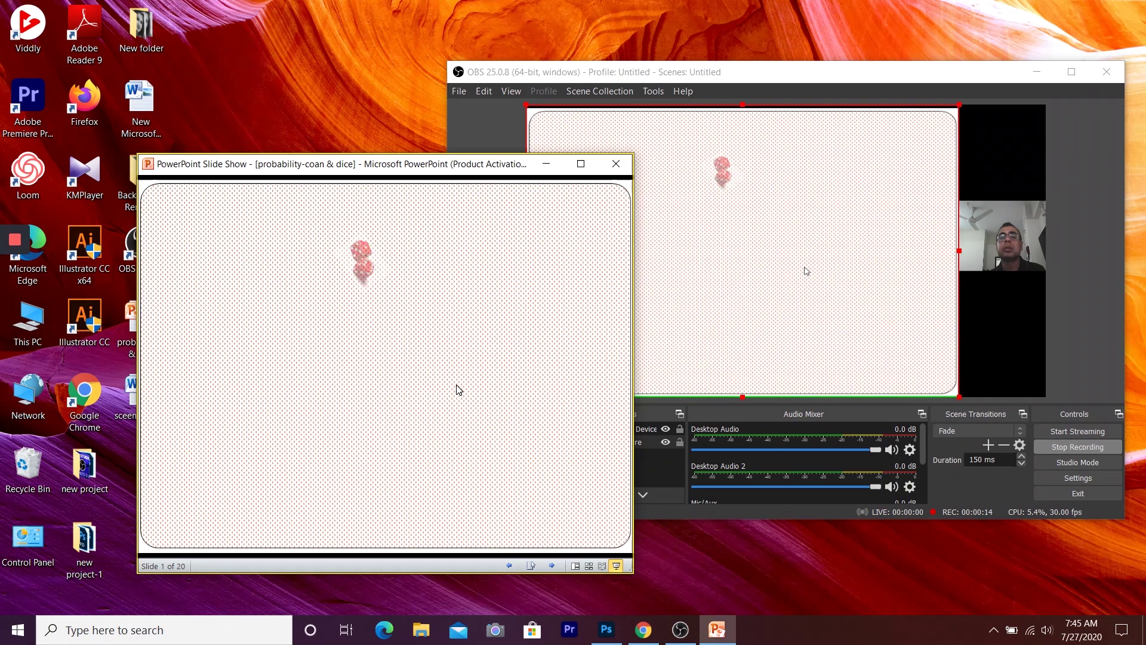
{"action": "left_click", "coordinate": [462, 385]}
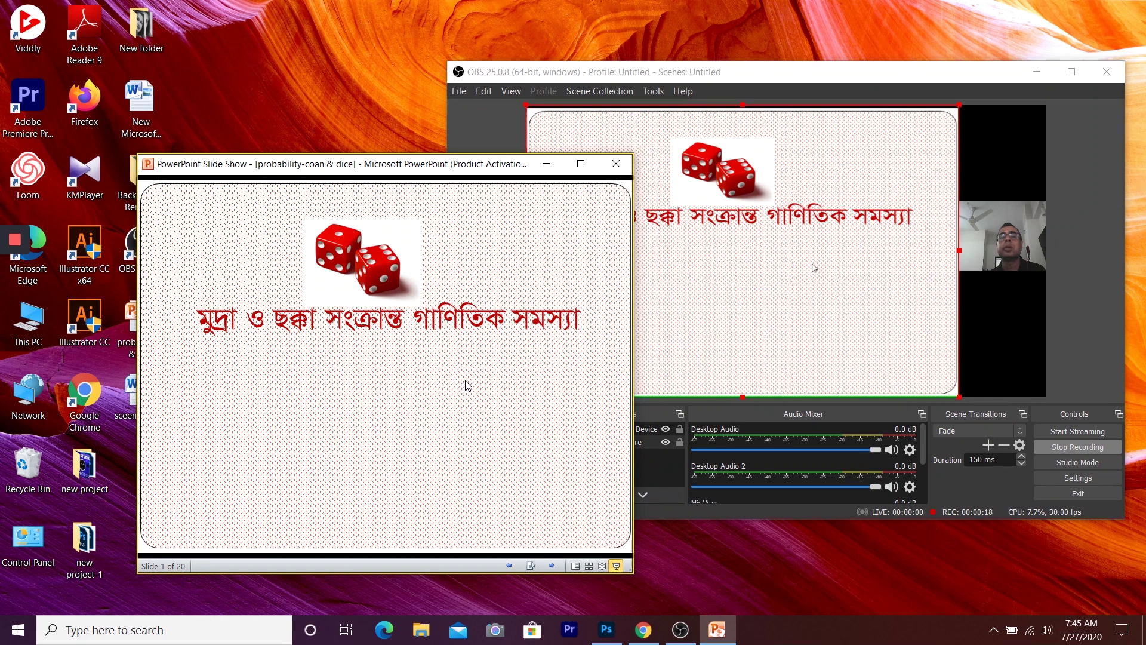
{"action": "left_click", "coordinate": [1086, 446]}
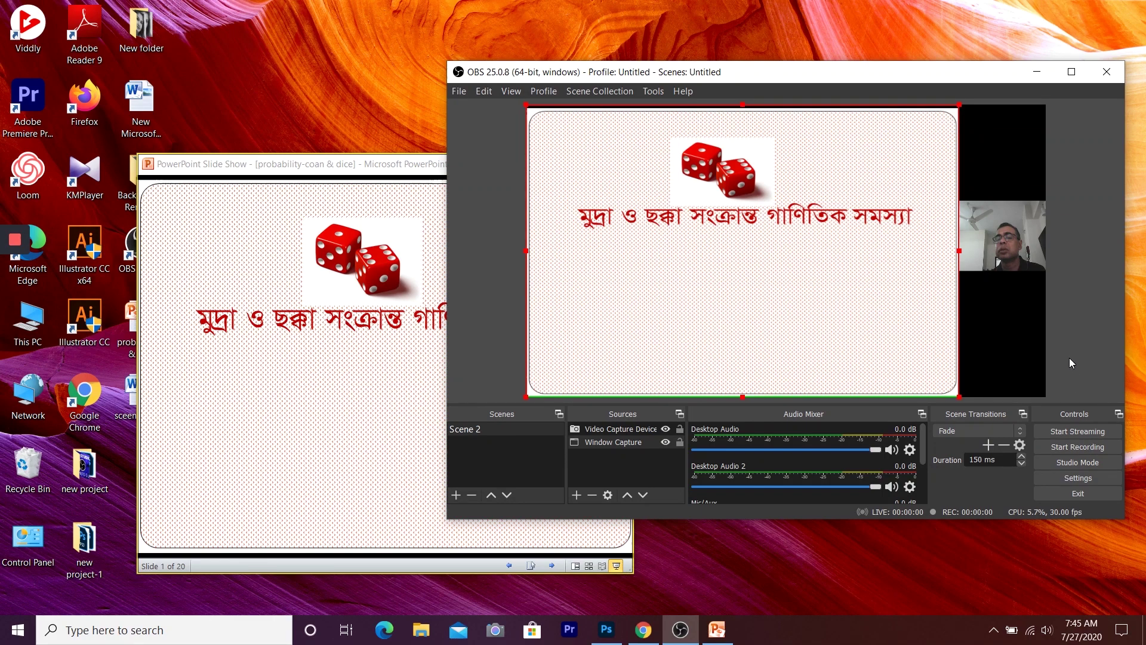
{"action": "left_click", "coordinate": [459, 91]}
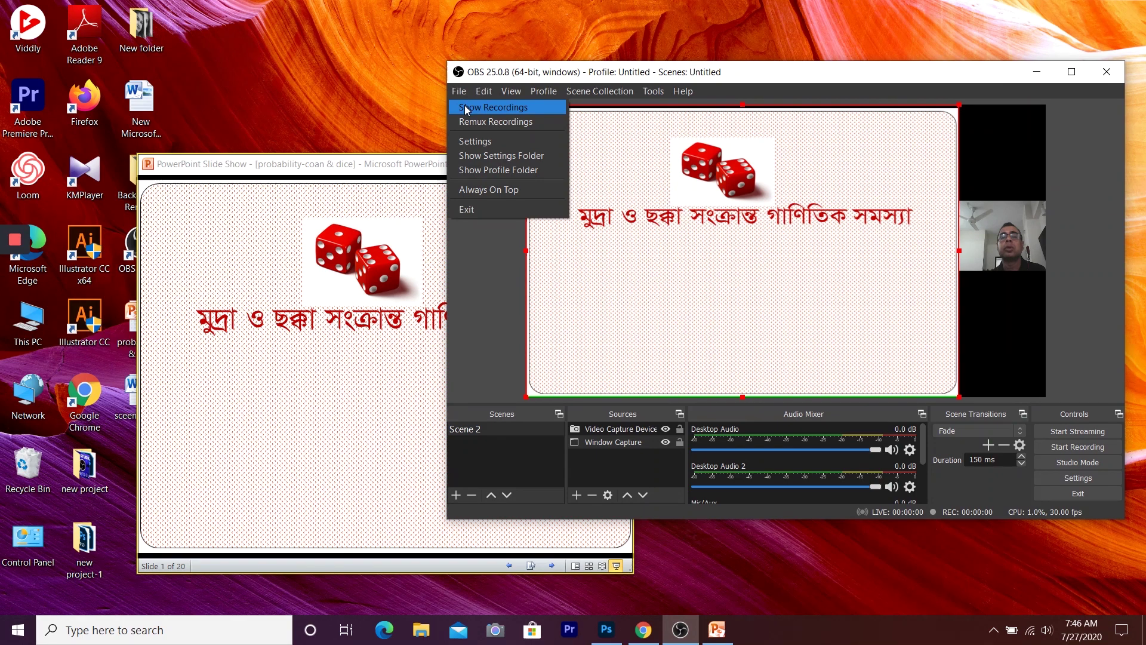
{"action": "left_click", "coordinate": [465, 106]}
{"action": "double_click", "coordinate": [541, 152]}
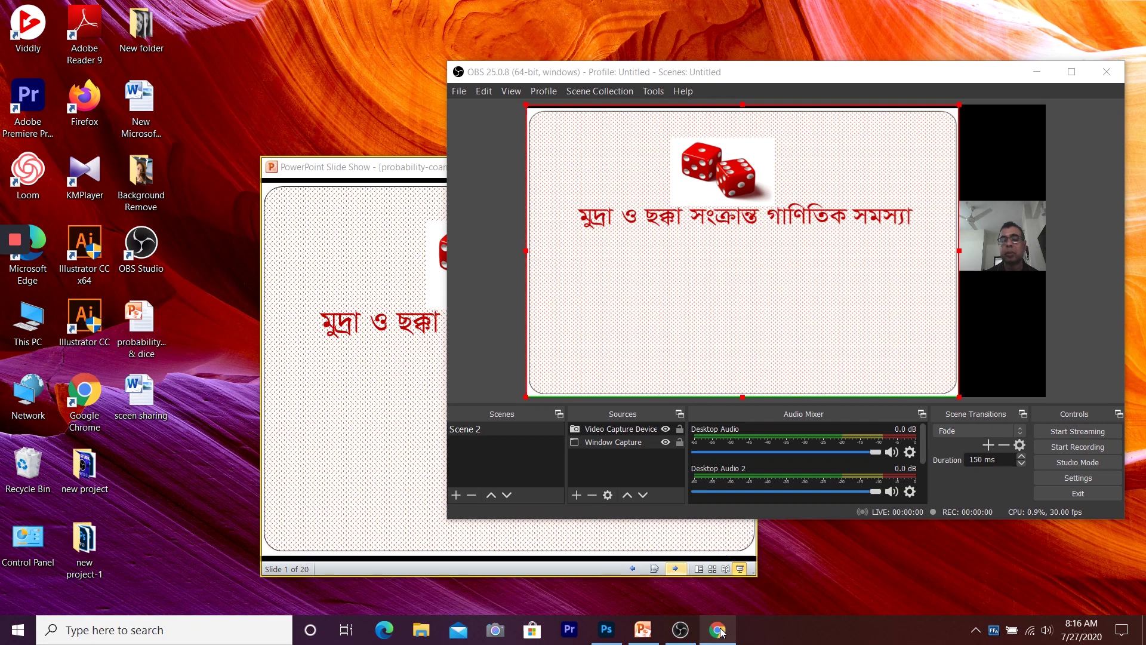
- Start a Facebook live video shared to the timeline with Only me privacy, using a stream key
{"action": "mouse_move", "coordinate": [717, 629]}
{"action": "left_click", "coordinate": [694, 548]}
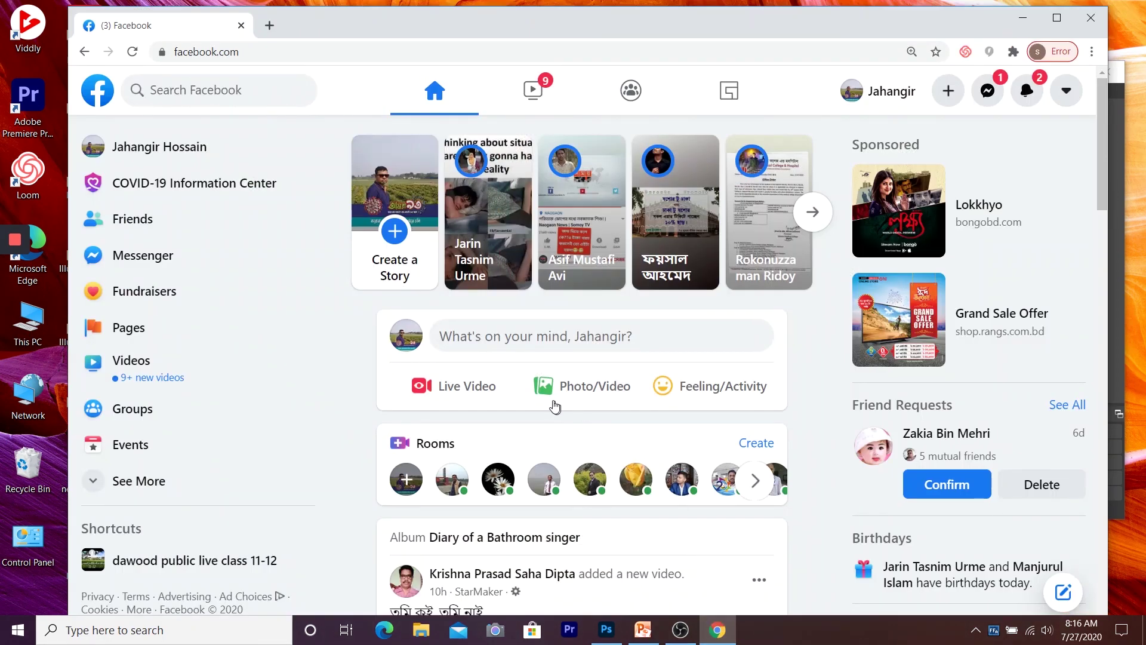
{"action": "left_click", "coordinate": [460, 394]}
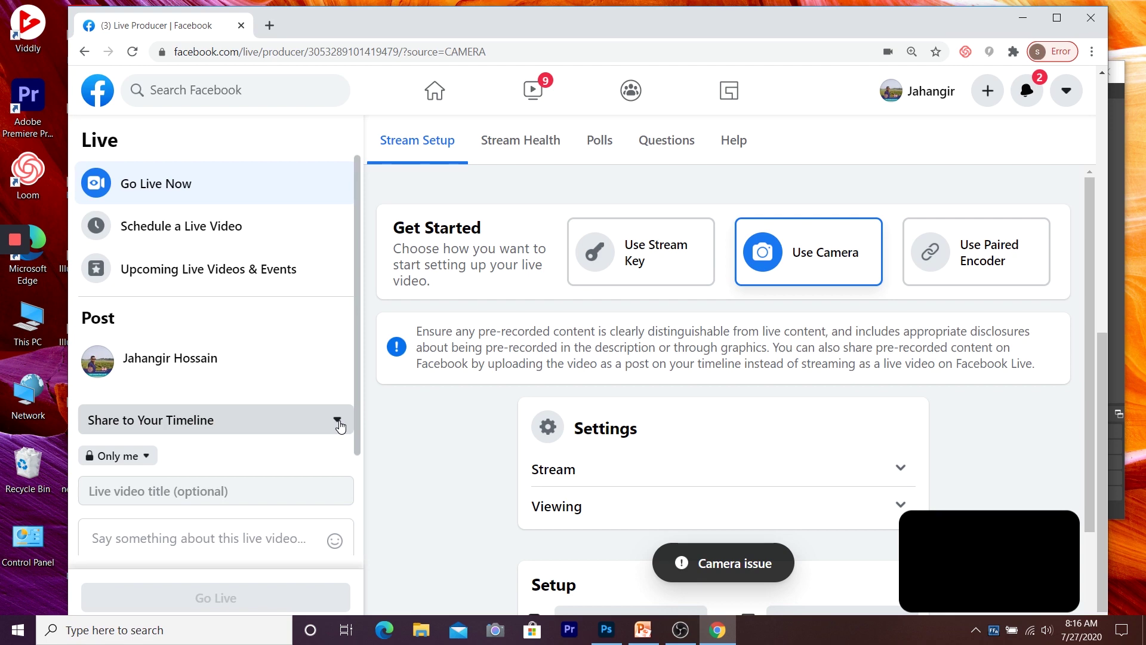
{"action": "left_click", "coordinate": [338, 422]}
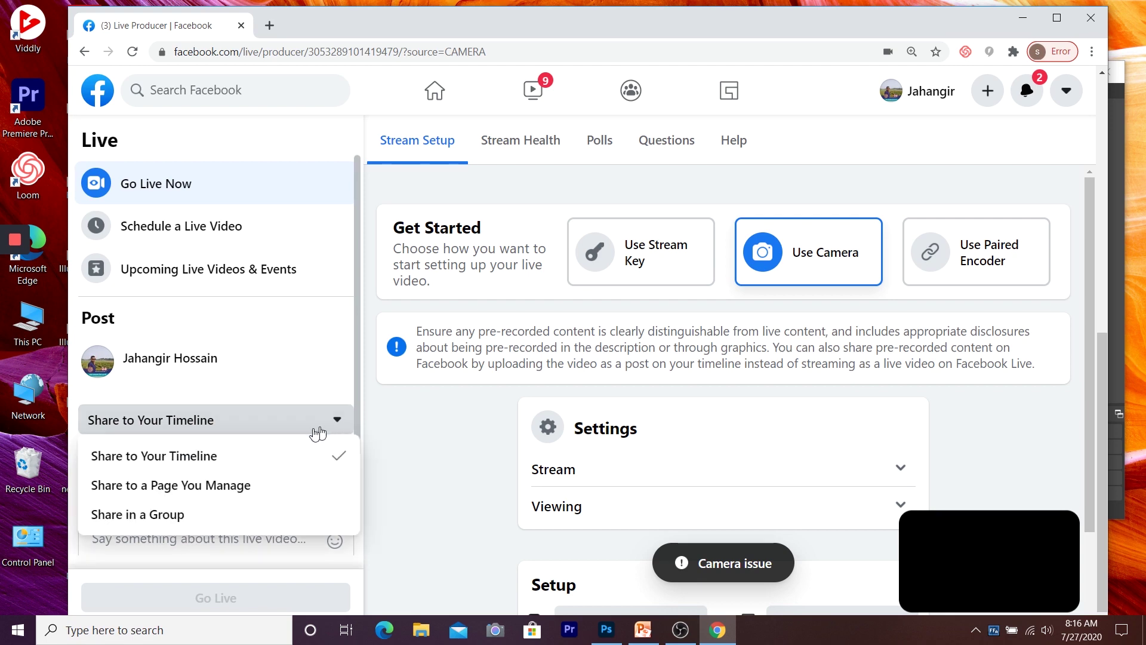
{"action": "left_click", "coordinate": [391, 442]}
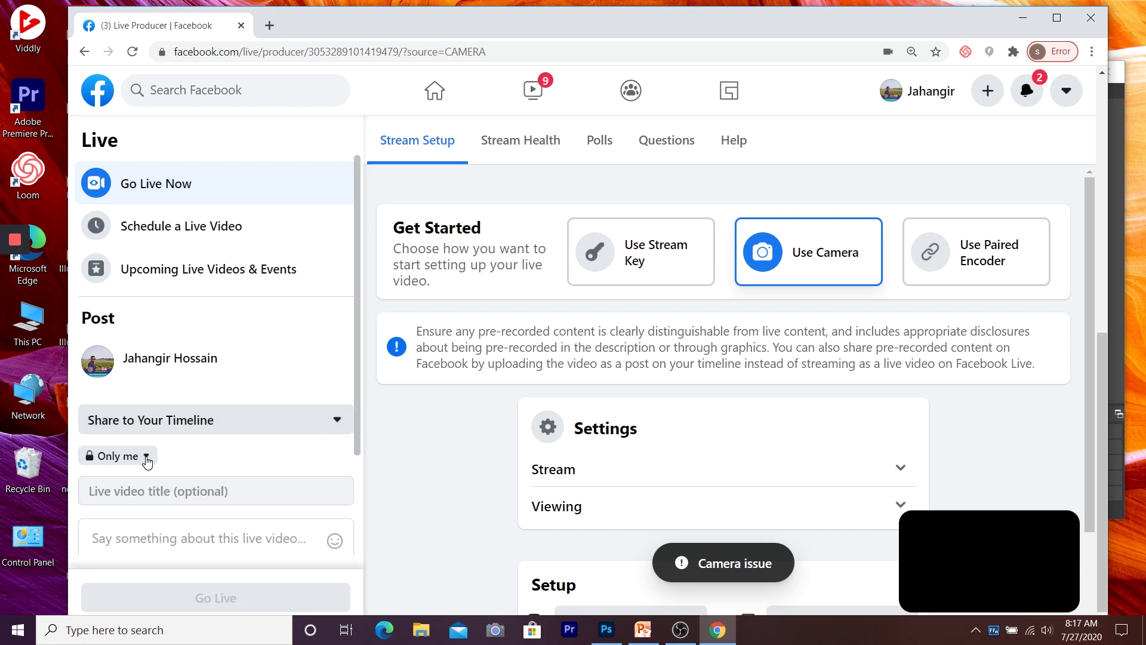
{"action": "left_click", "coordinate": [146, 459]}
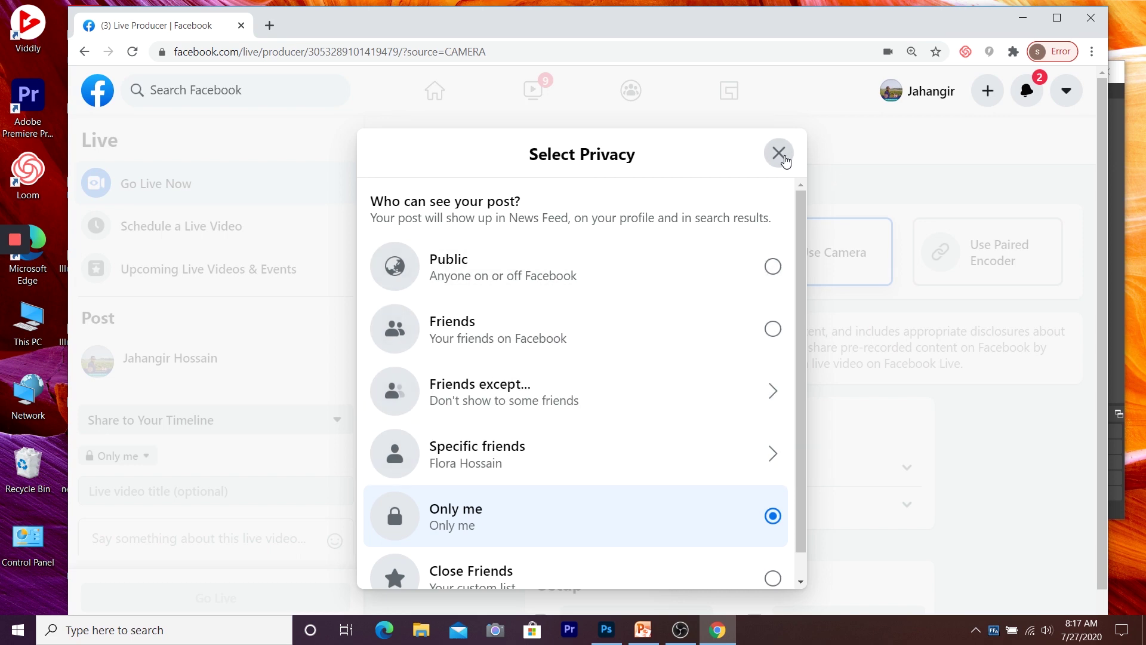
{"action": "left_click", "coordinate": [778, 154]}
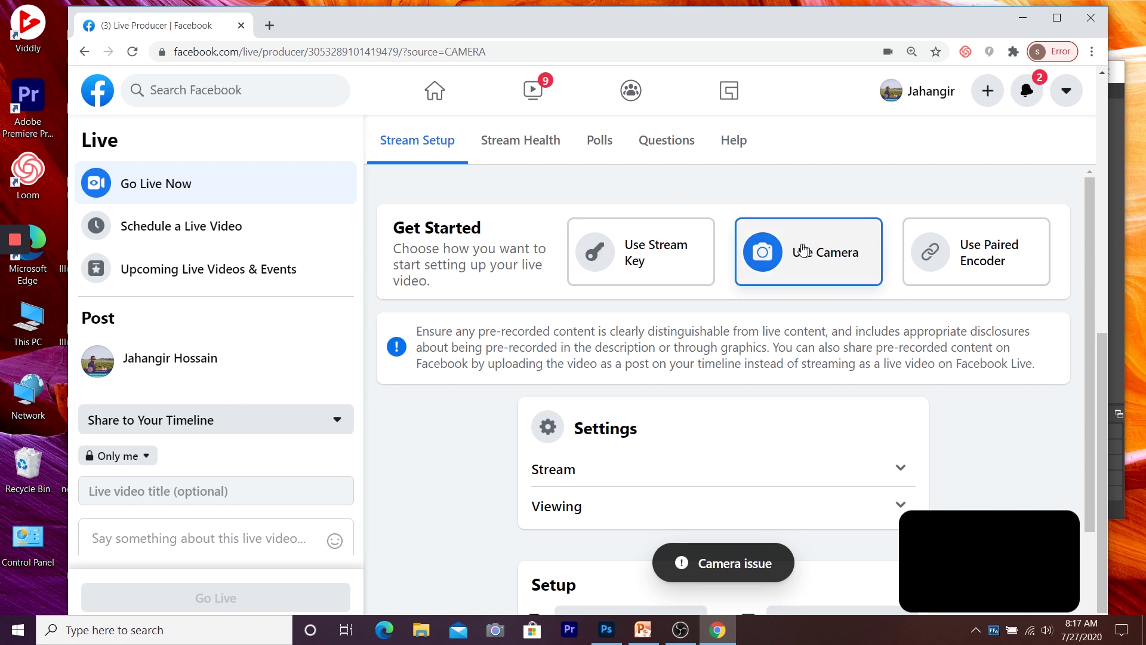
{"action": "left_click", "coordinate": [649, 264]}
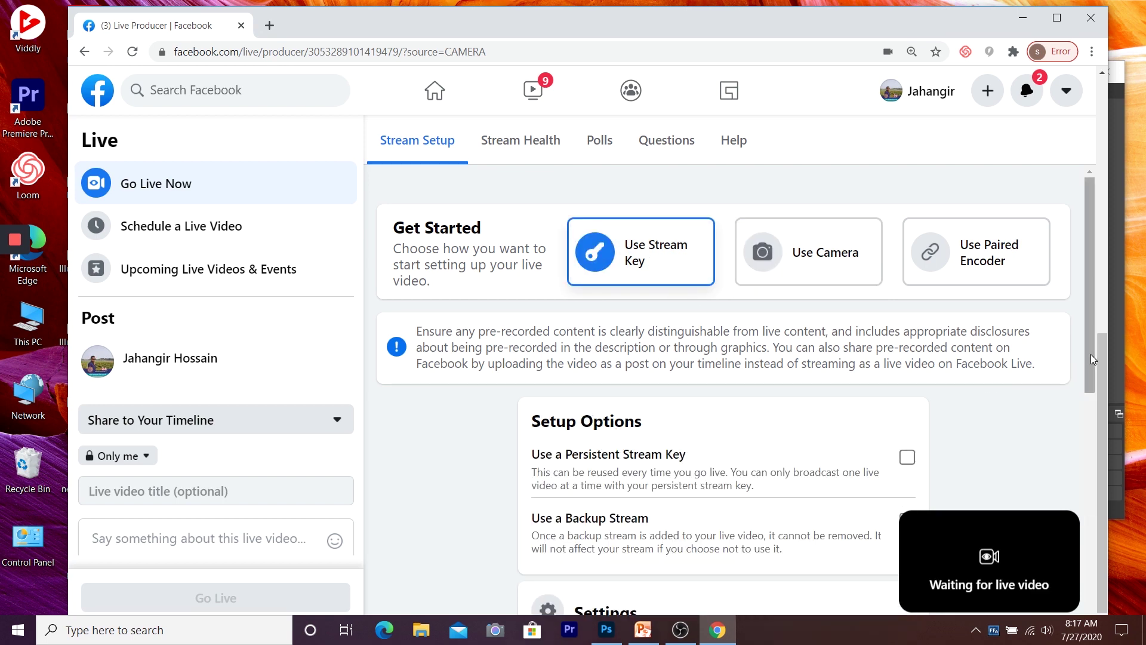
- Copy the Facebook stream key from Live Stream Setup and move Chrome aside to reveal OBS
{"action": "left_click_drag", "start_coordinate": [1094, 360], "coordinate": [1103, 554]}
{"action": "scroll", "coordinate": [1103, 553], "scroll_direction": "down", "scroll_amount": 1}
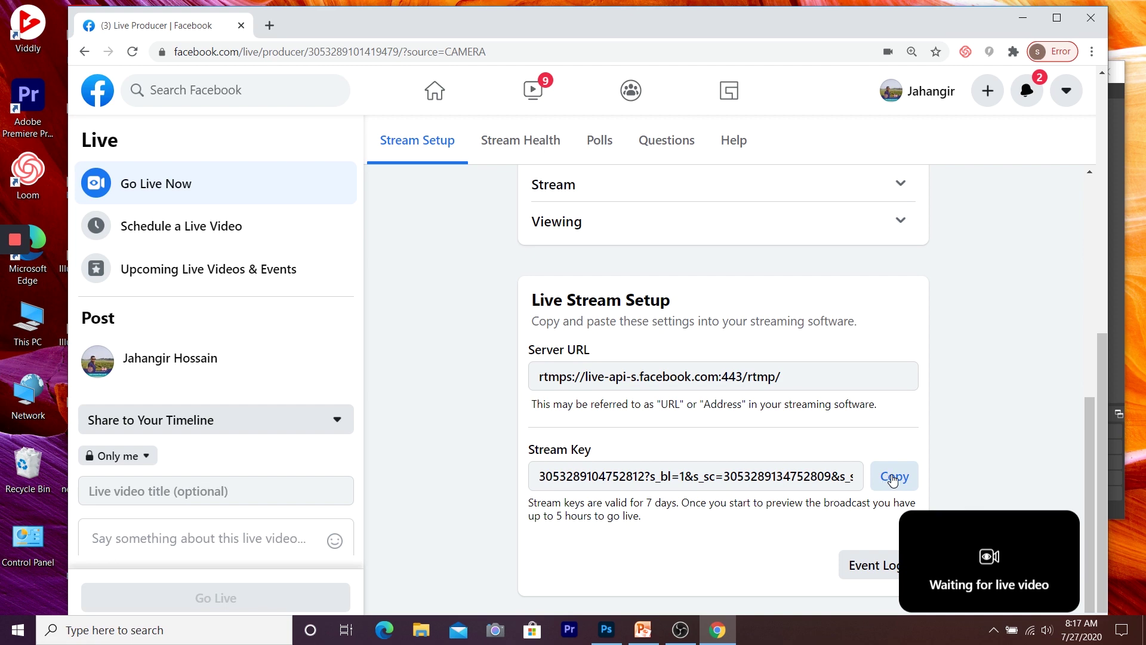
{"action": "left_click", "coordinate": [893, 480]}
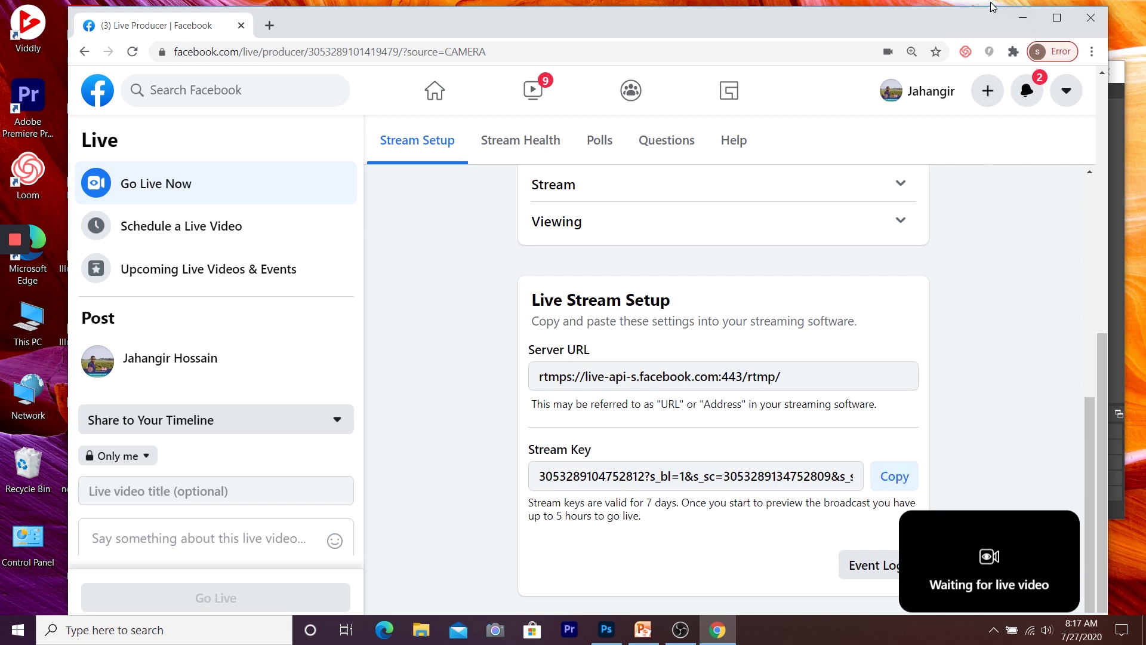
{"action": "left_click_drag", "start_coordinate": [991, 6], "coordinate": [354, 88]}
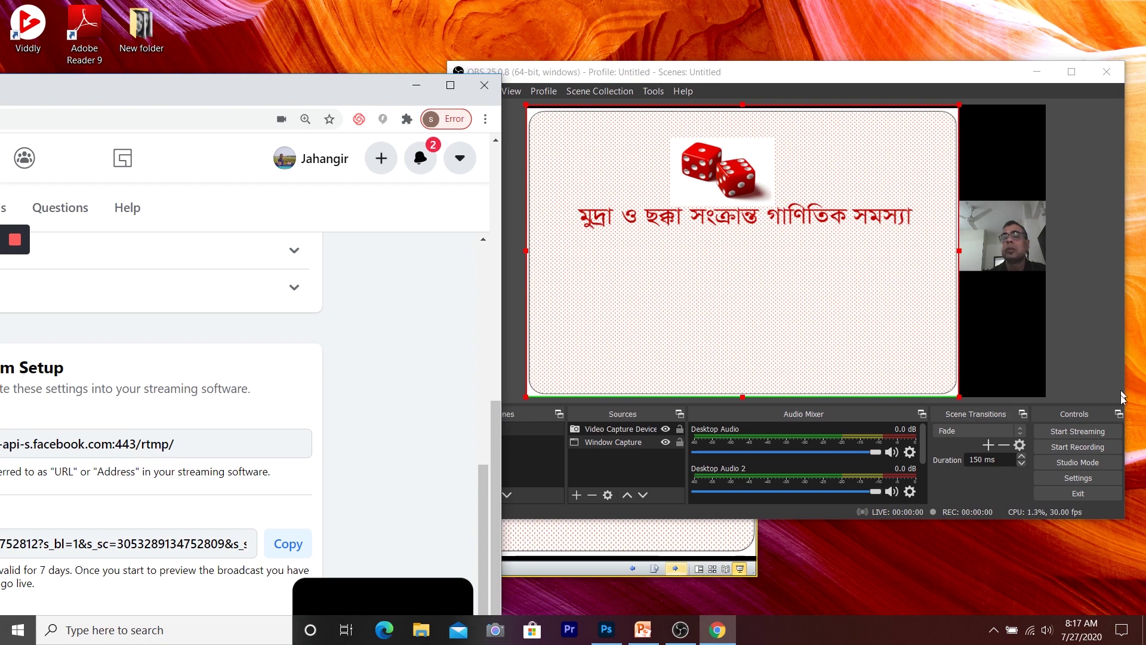
- Replace the old key in OBS Stream settings with the copied Facebook stream key and save
{"action": "left_click", "coordinate": [1083, 479]}
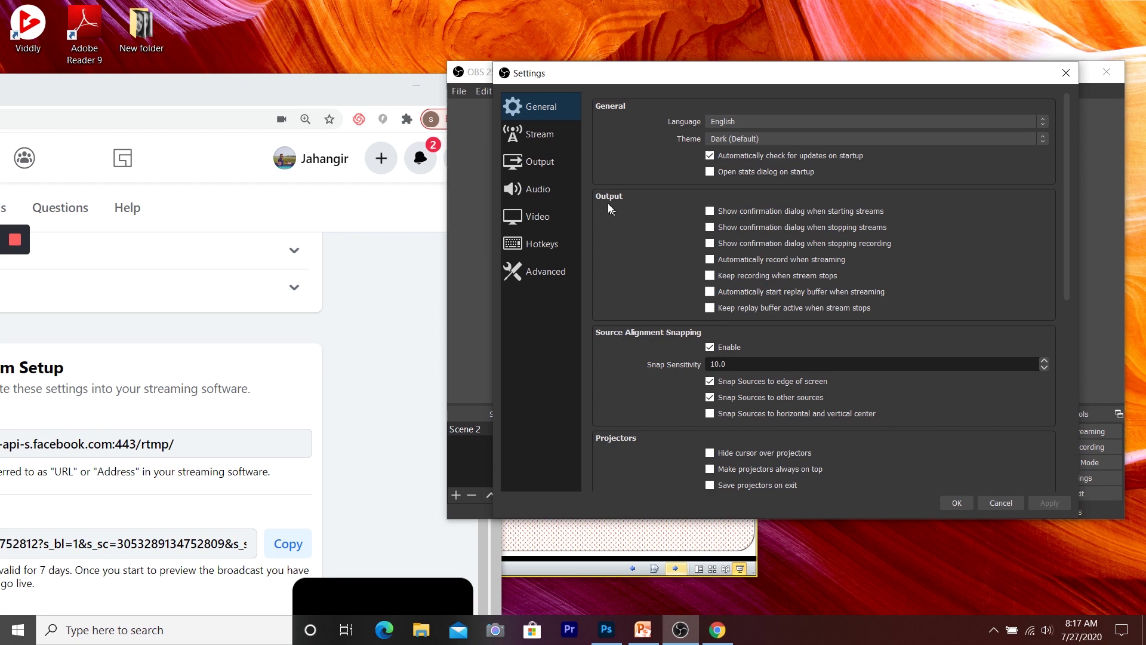
{"action": "left_click", "coordinate": [550, 140]}
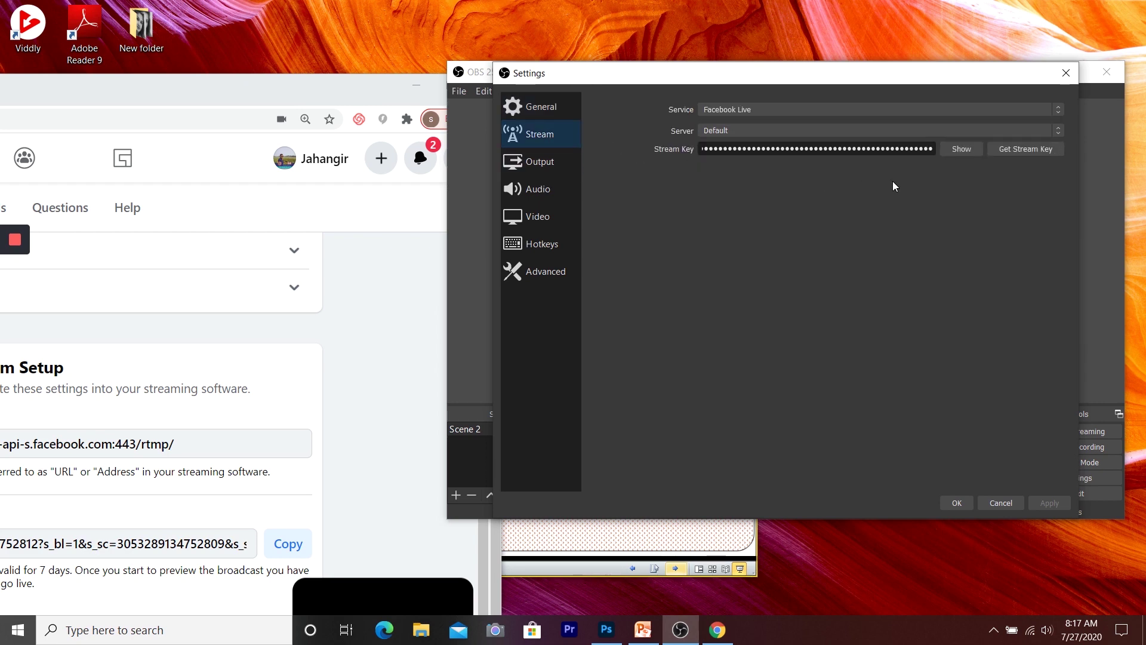
{"action": "left_click_drag", "start_coordinate": [935, 149], "coordinate": [669, 149]}
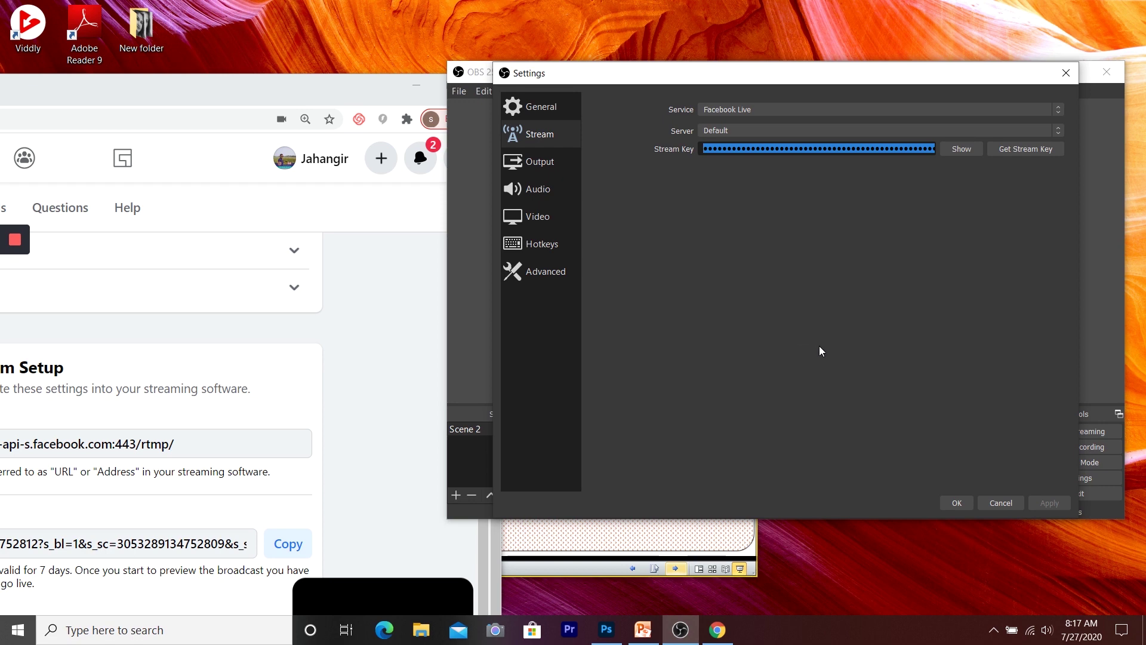
{"action": "key", "text": "BackSpace"}
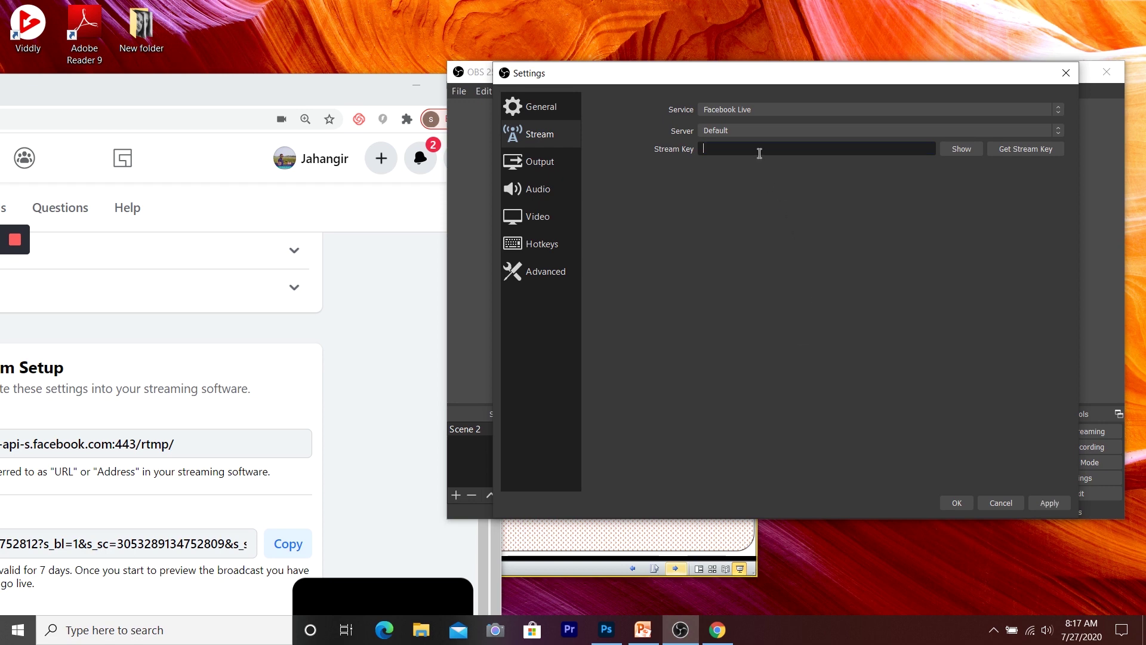
{"action": "right_click", "coordinate": [759, 154]}
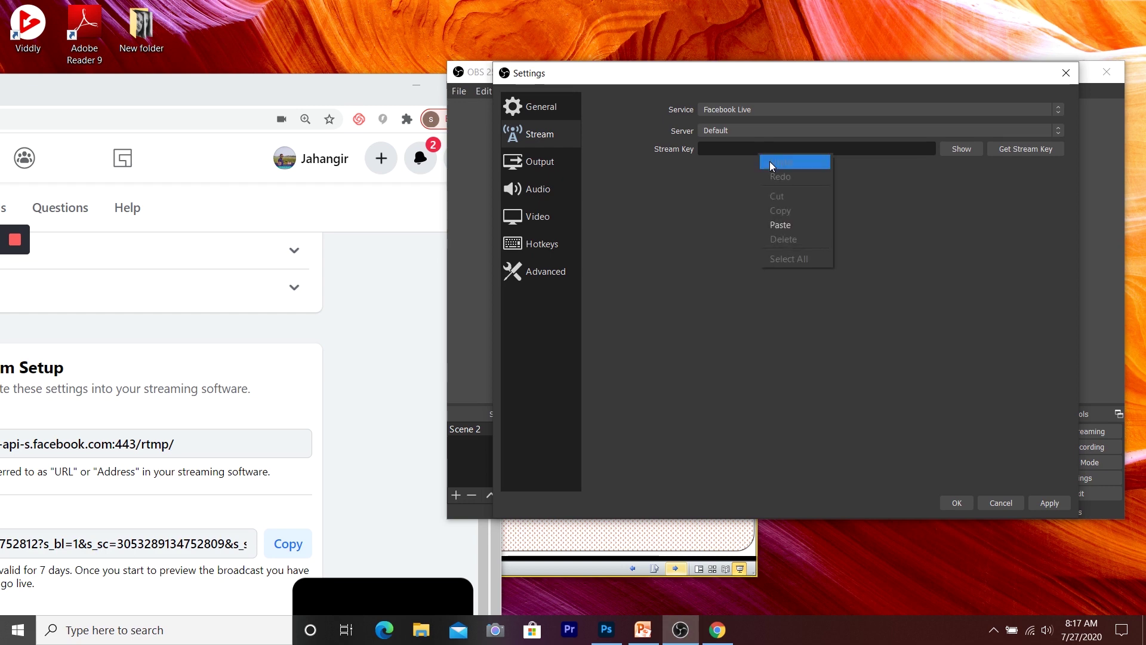
{"action": "left_click", "coordinate": [793, 225]}
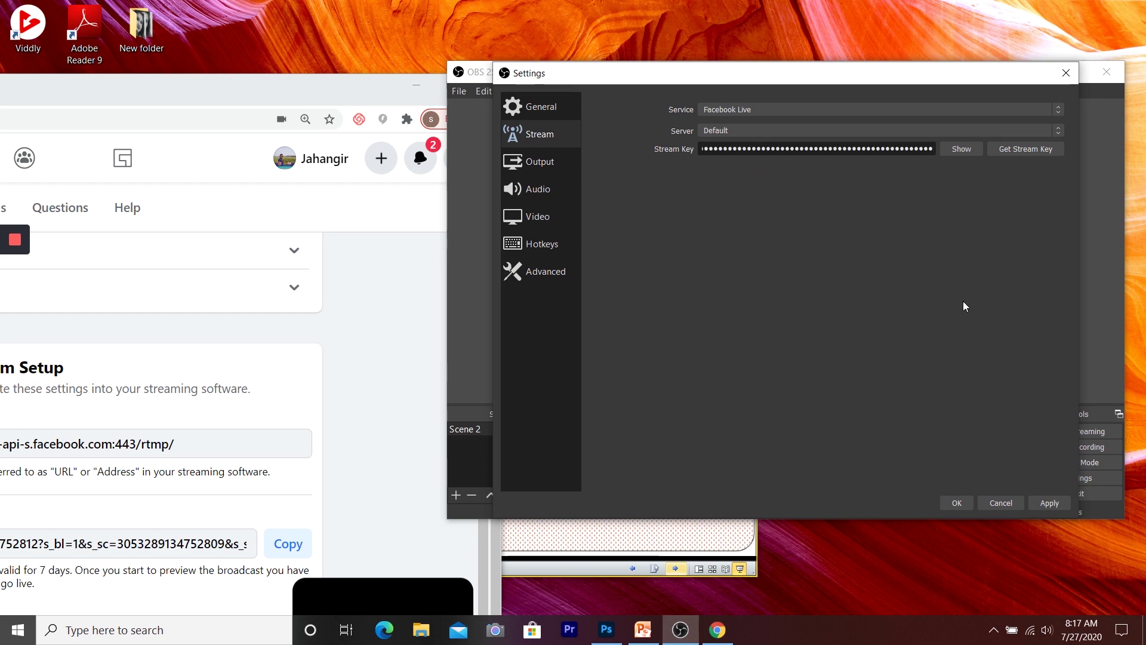
{"action": "left_click", "coordinate": [1055, 504]}
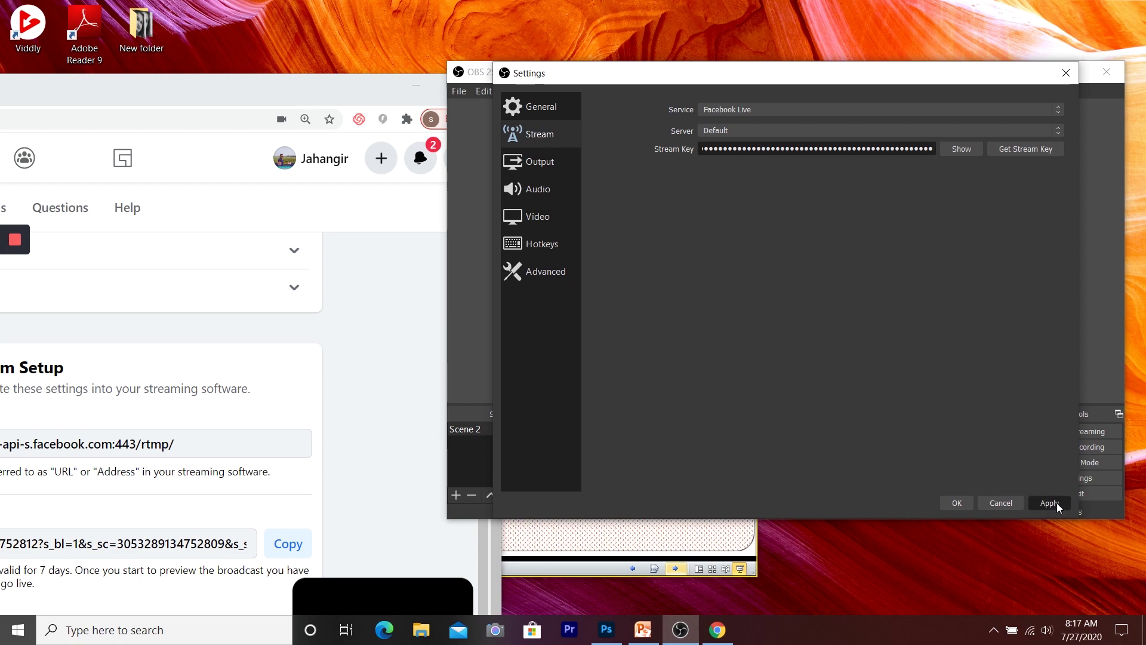
{"action": "left_click", "coordinate": [957, 503]}
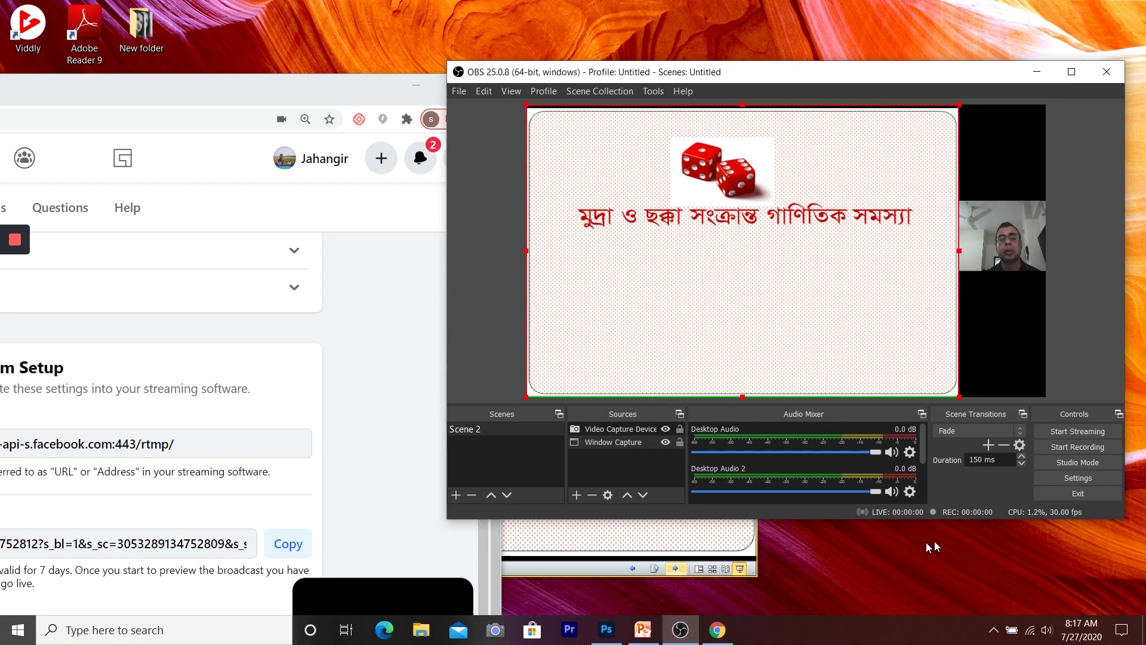
- Start streaming the OBS scene and maximize the Live Producer browser to see its preview
{"action": "left_click", "coordinate": [1077, 431]}
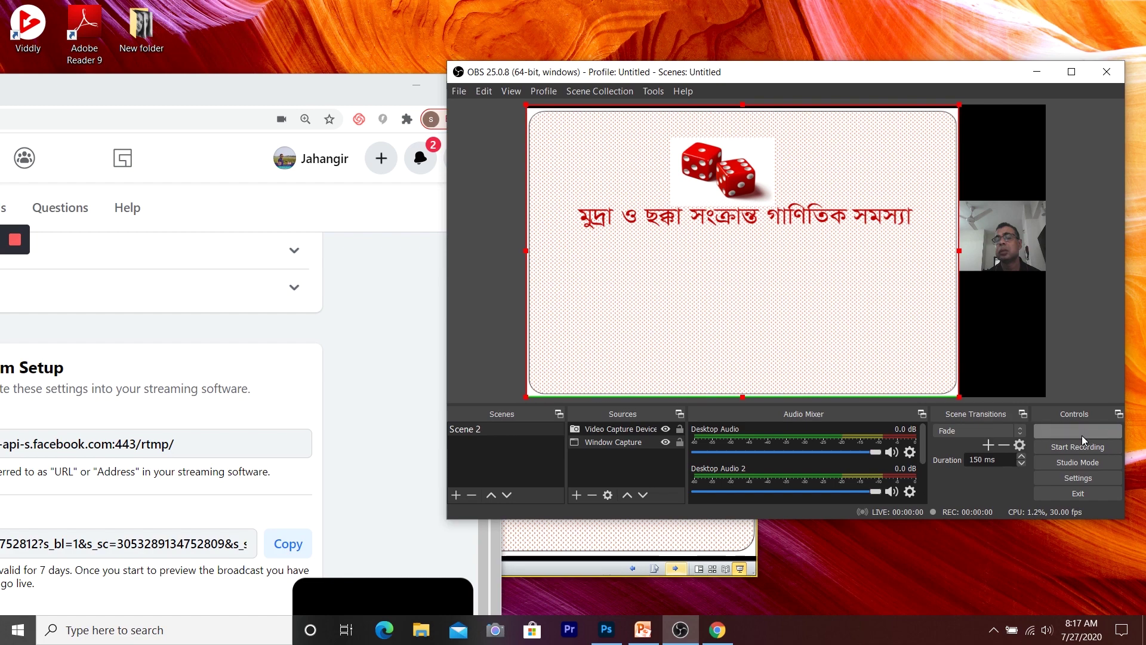
{"action": "left_click", "coordinate": [245, 84]}
{"action": "left_click_drag", "start_coordinate": [244, 83], "coordinate": [310, 5]}
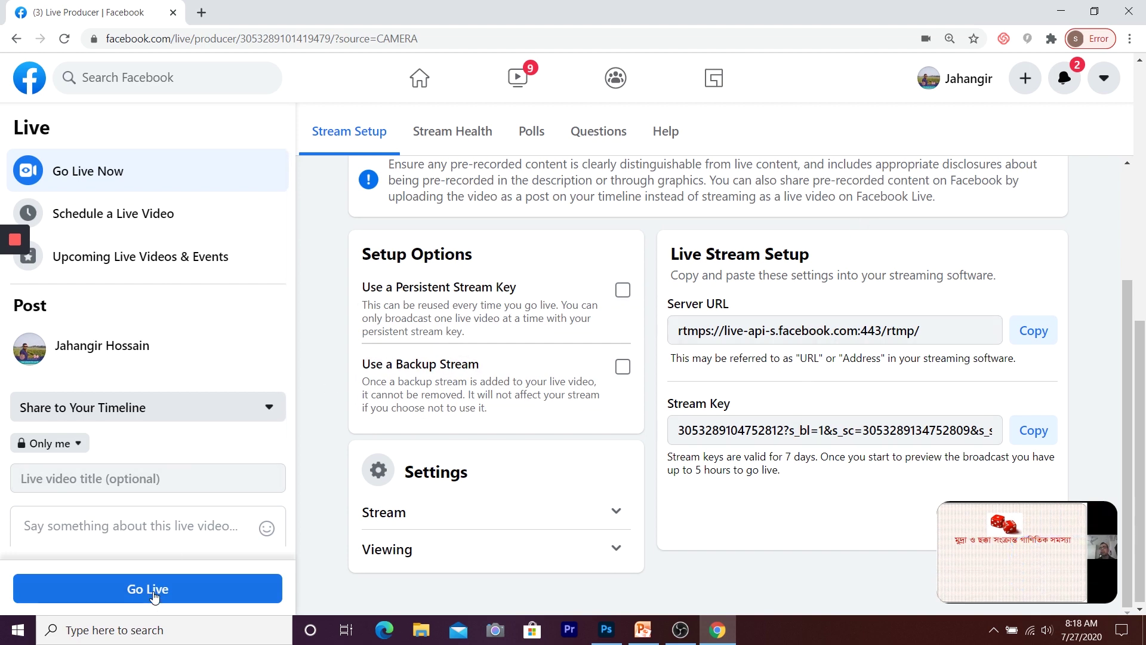
- Go live on Facebook without a title, then shrink Chrome so OBS shows beside it
{"action": "left_click", "coordinate": [154, 595]}
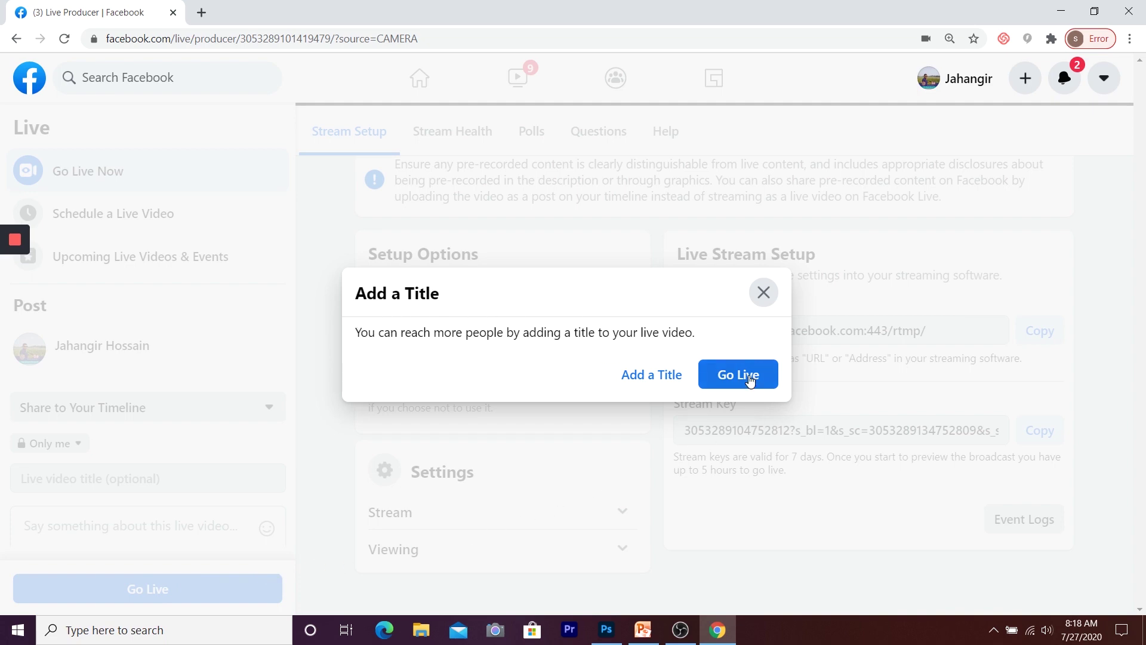
{"action": "left_click", "coordinate": [751, 376]}
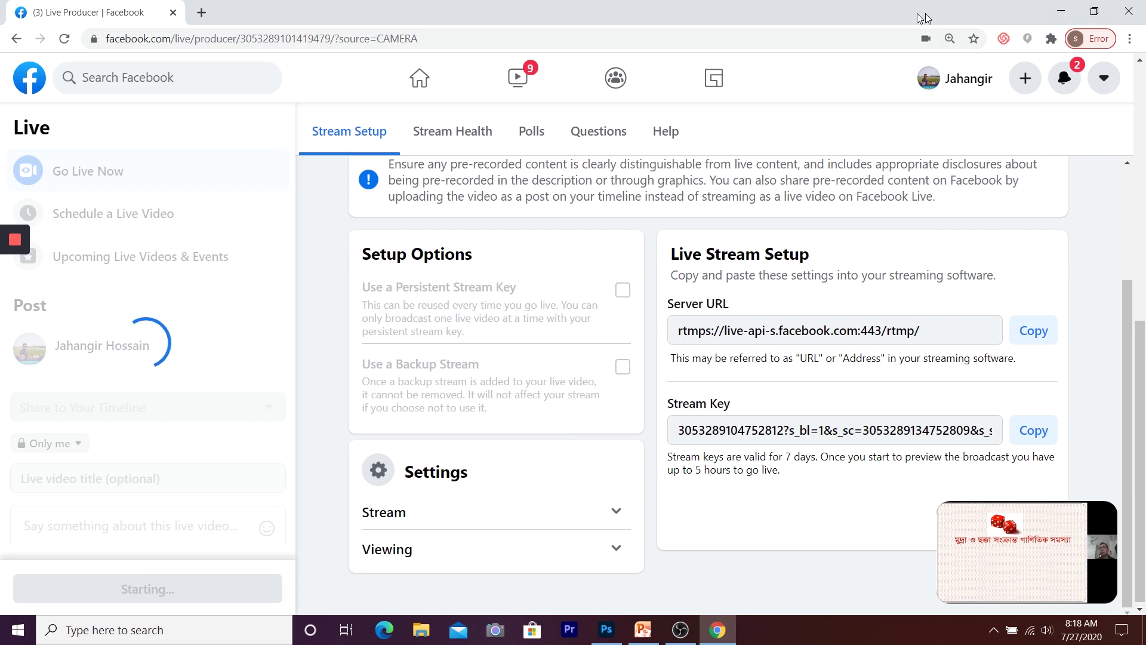
{"action": "left_click", "coordinate": [1093, 11]}
{"action": "left_click_drag", "start_coordinate": [718, 18], "coordinate": [438, 41]}
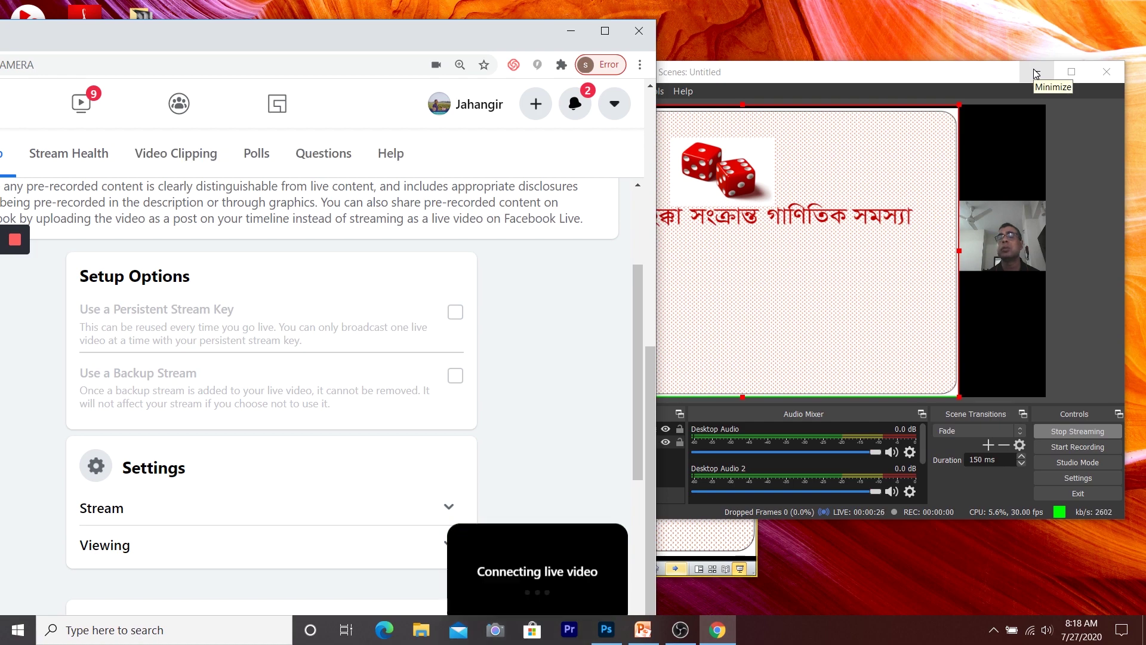
- Minimize OBS, move the slide show right, reveal the first coin-toss problem, and maximize Live Producer
{"action": "left_click", "coordinate": [1034, 73]}
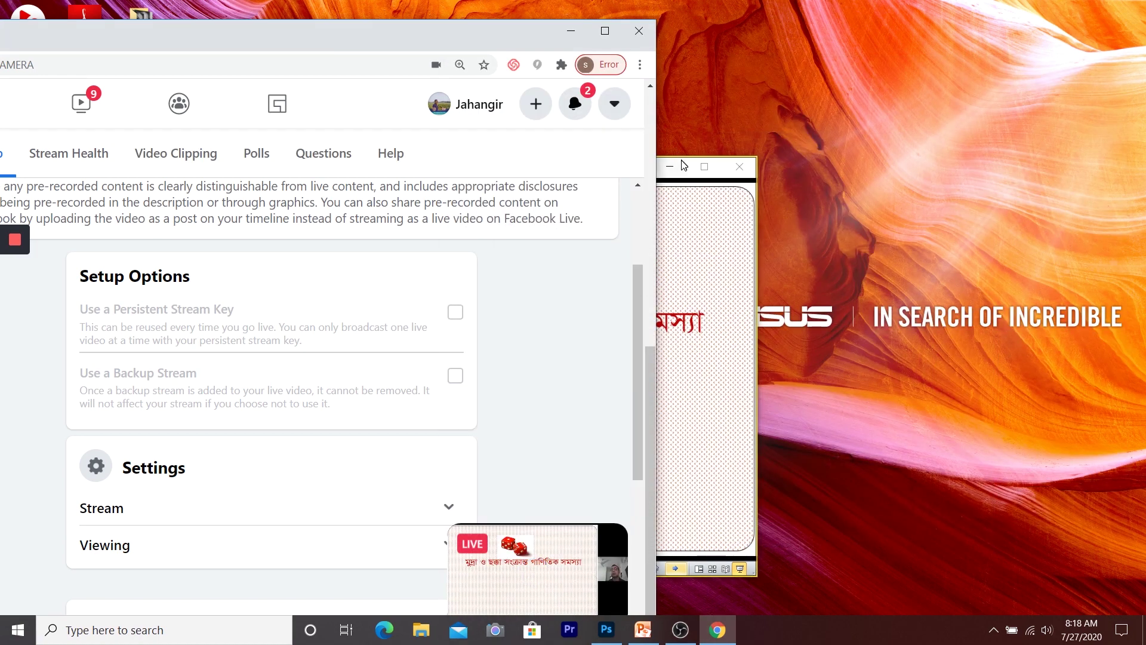
{"action": "left_click", "coordinate": [686, 166]}
{"action": "mouse_move", "coordinate": [488, 168]}
{"action": "left_mouse_down"}
{"action": "mouse_move", "coordinate": [1019, 112]}
{"action": "mouse_move", "coordinate": [865, 72]}
{"action": "left_mouse_up"}
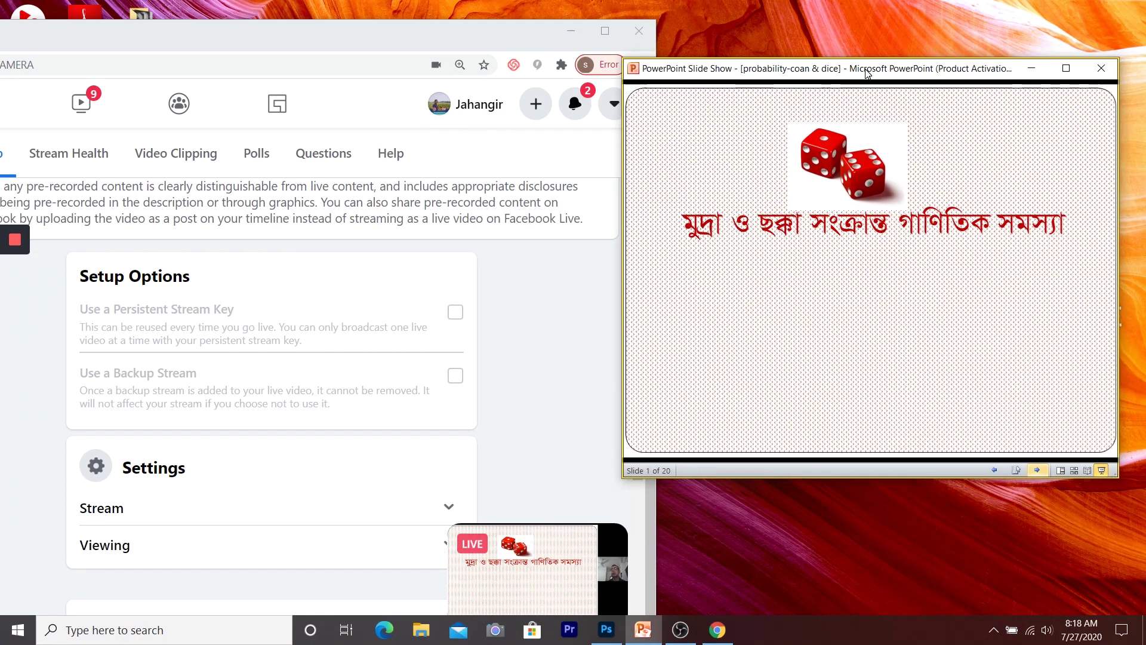
{"action": "left_click", "coordinate": [967, 312]}
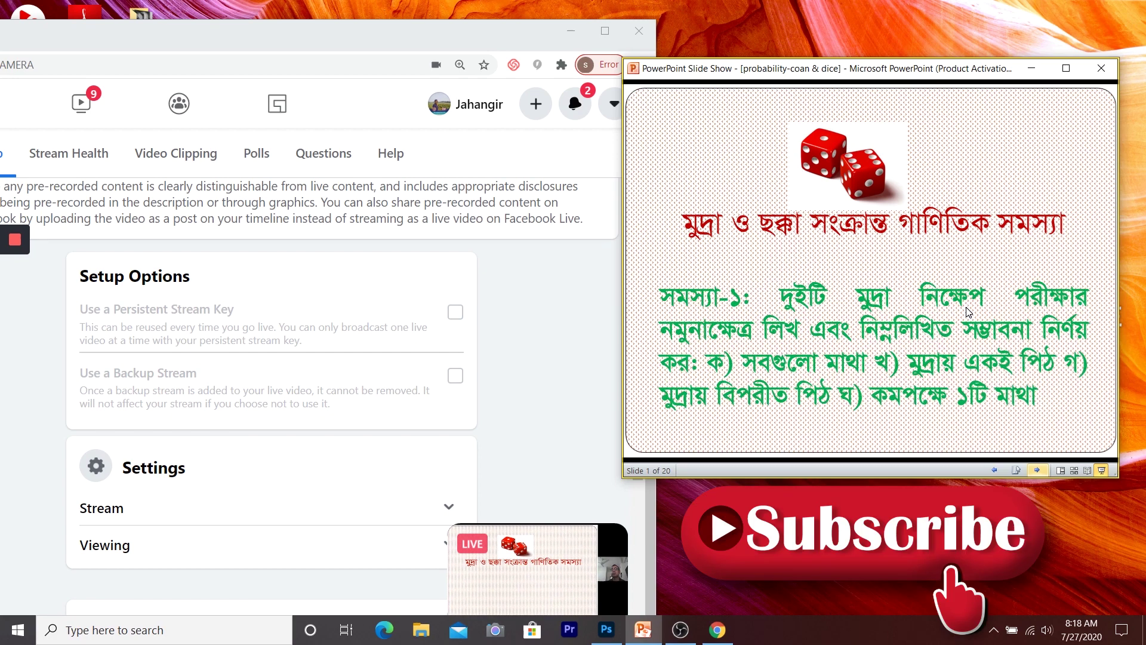
{"action": "left_click", "coordinate": [353, 32]}
{"action": "double_click", "coordinate": [354, 36]}
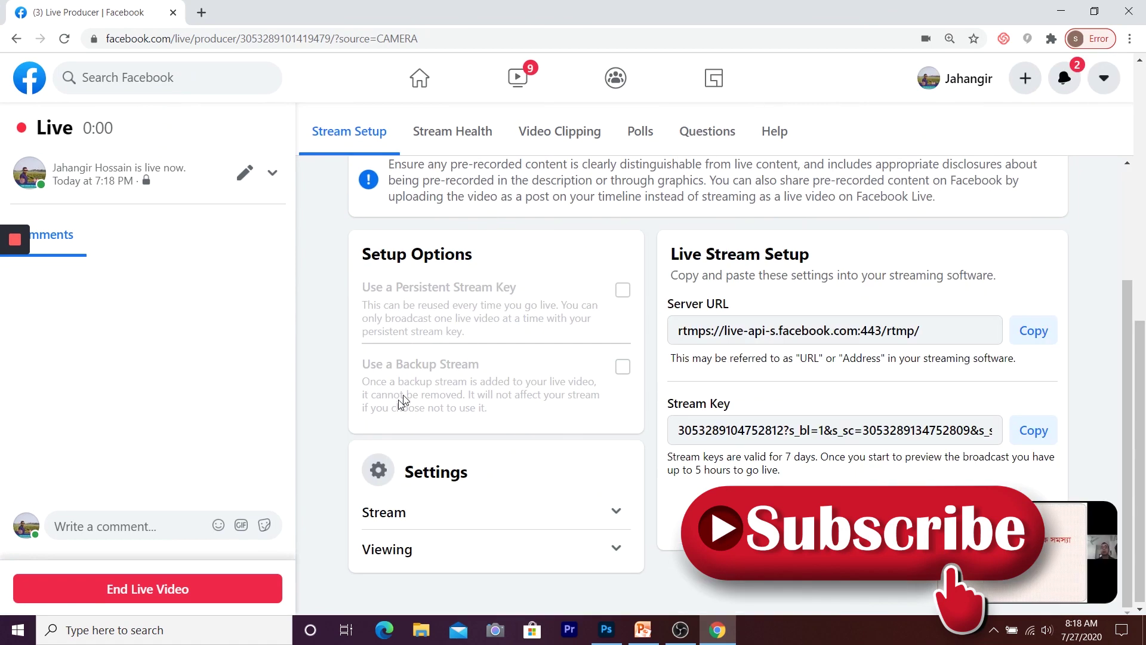
- End the Facebook live broadcast and confirm with End
{"action": "left_click", "coordinate": [171, 597]}
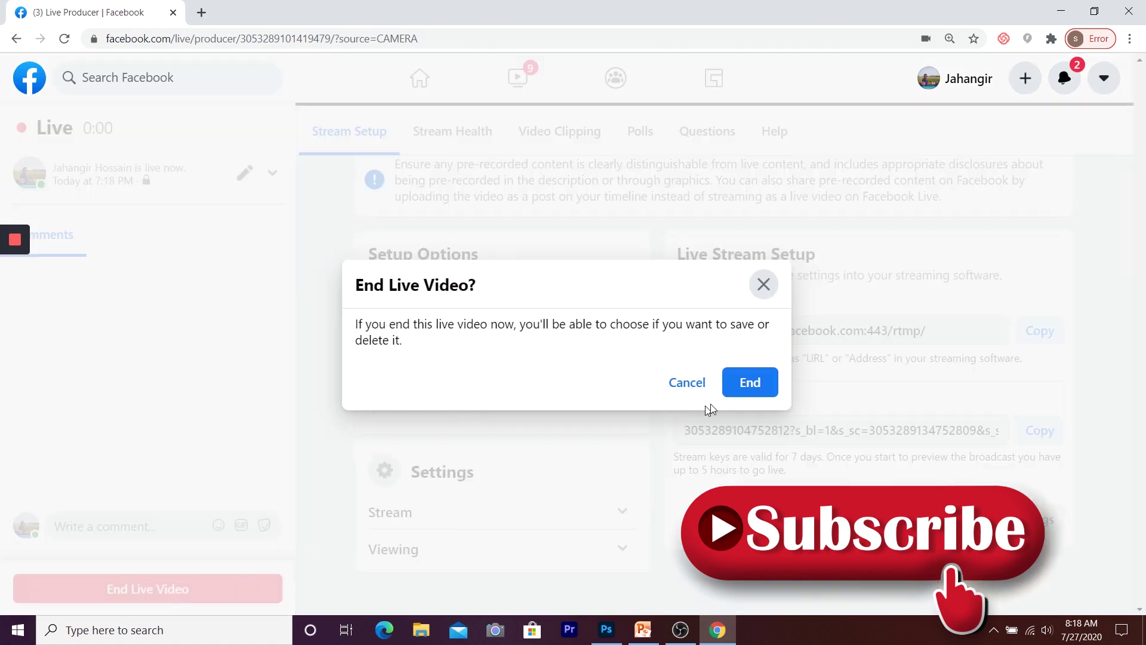
{"action": "left_click", "coordinate": [747, 385]}
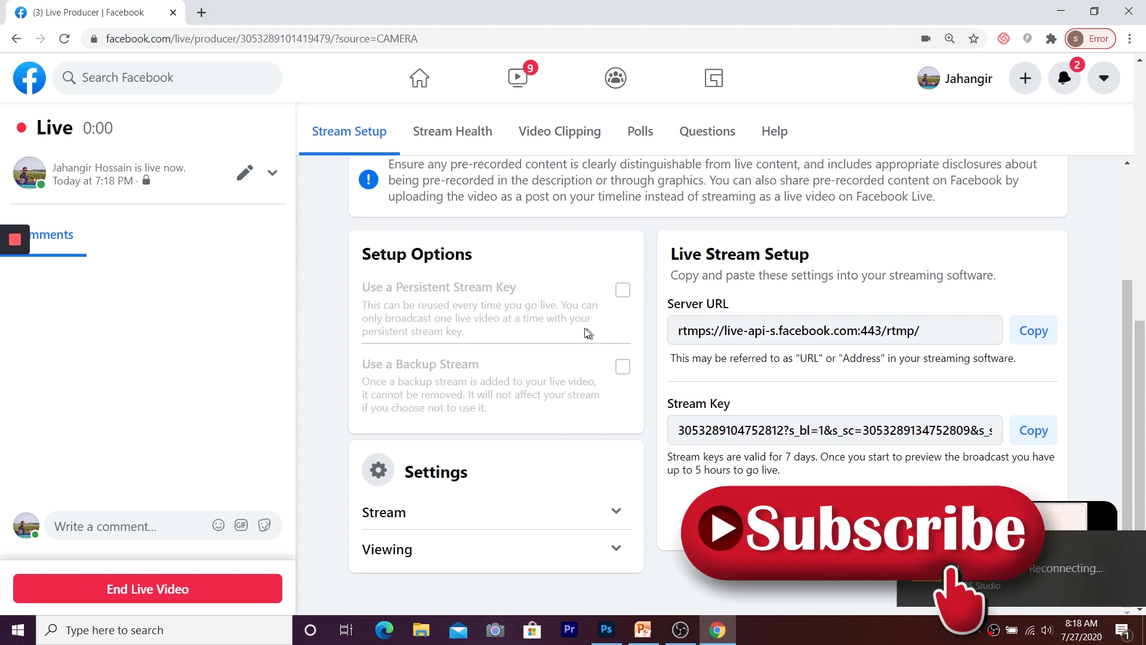